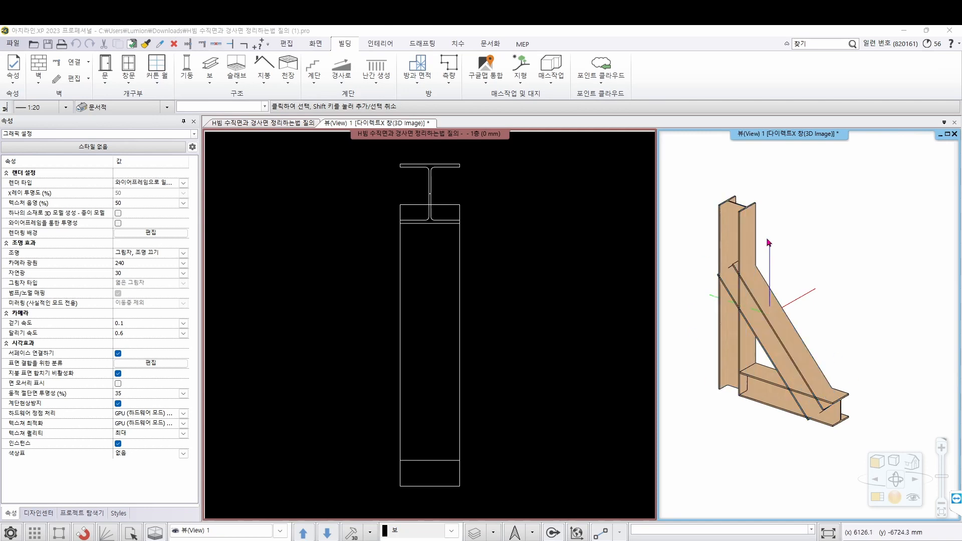
Set the tilt angle of the diagonal H-beam between the column and the base beam to -45°.
click(783, 337)
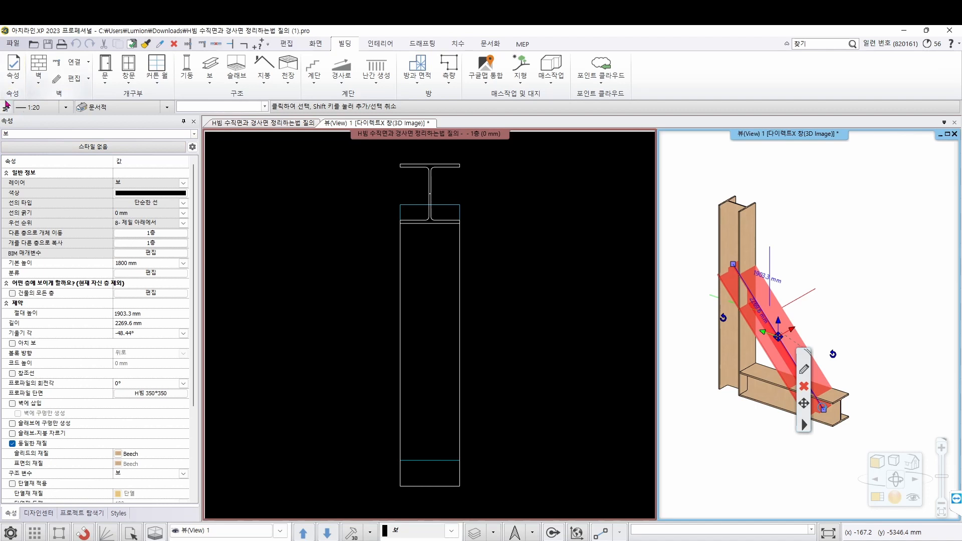
click(136, 333)
text(-45)
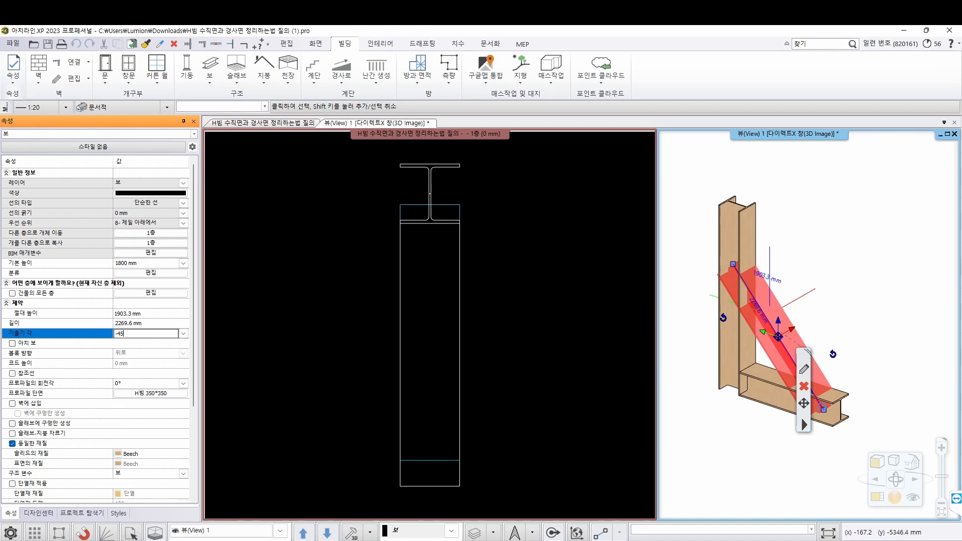
key(Return)
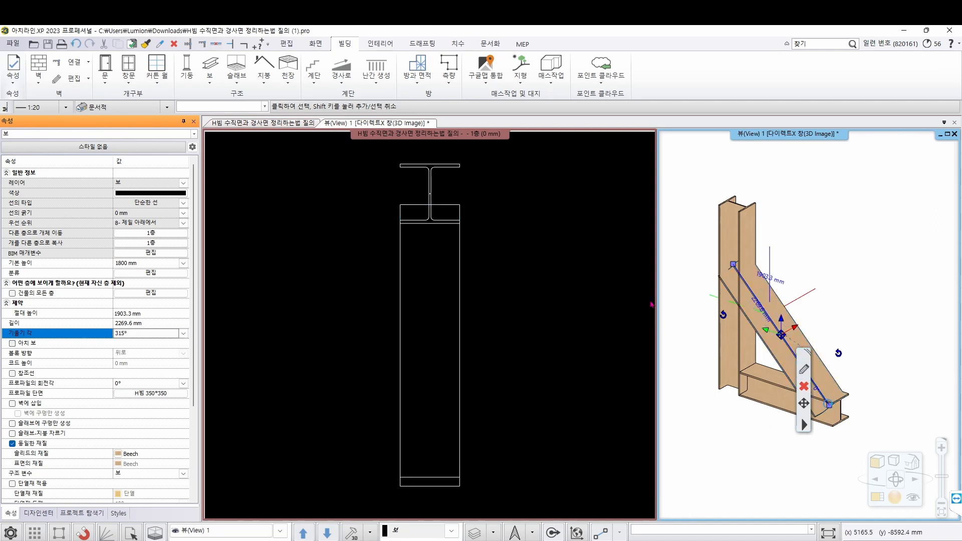
click(893, 394)
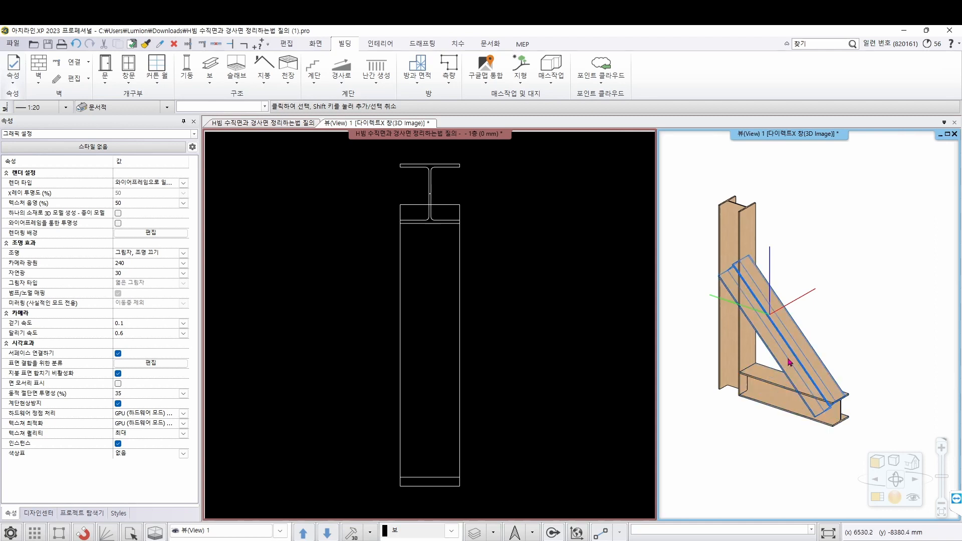
right_click(770, 317)
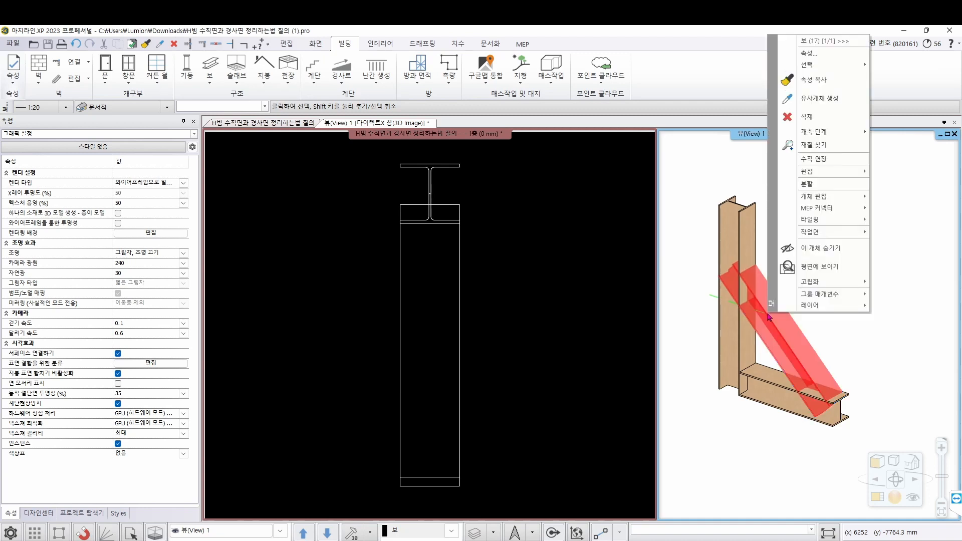
click(839, 54)
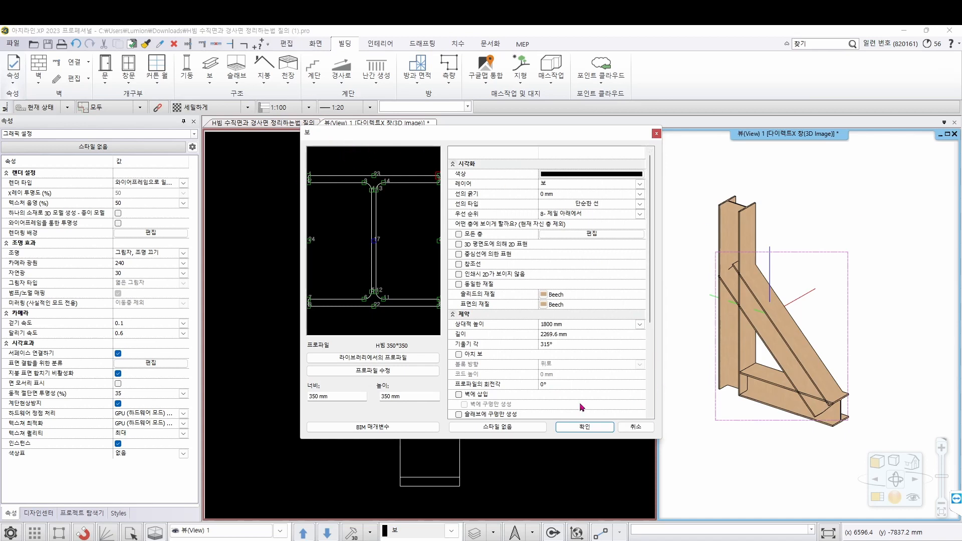
drag(651, 242, 657, 349)
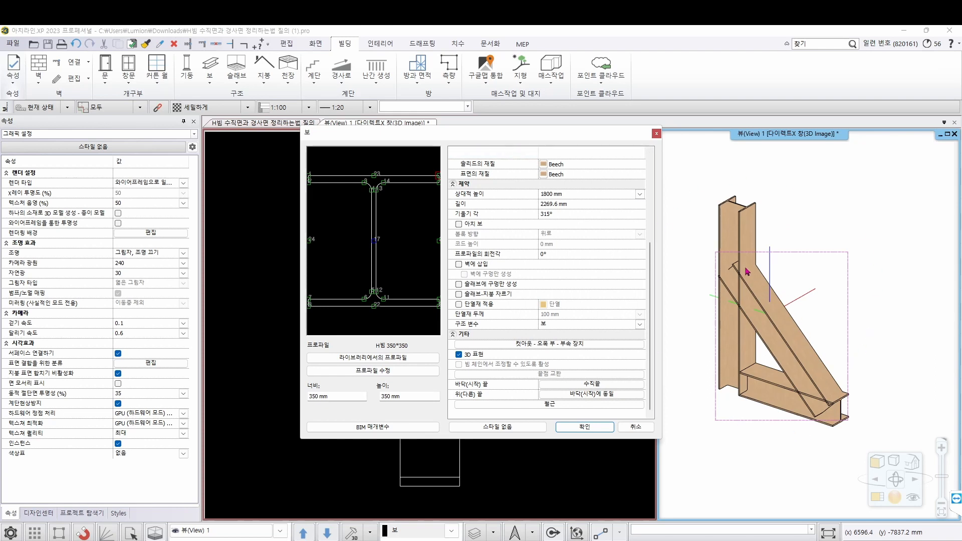
drag(504, 131, 739, 196)
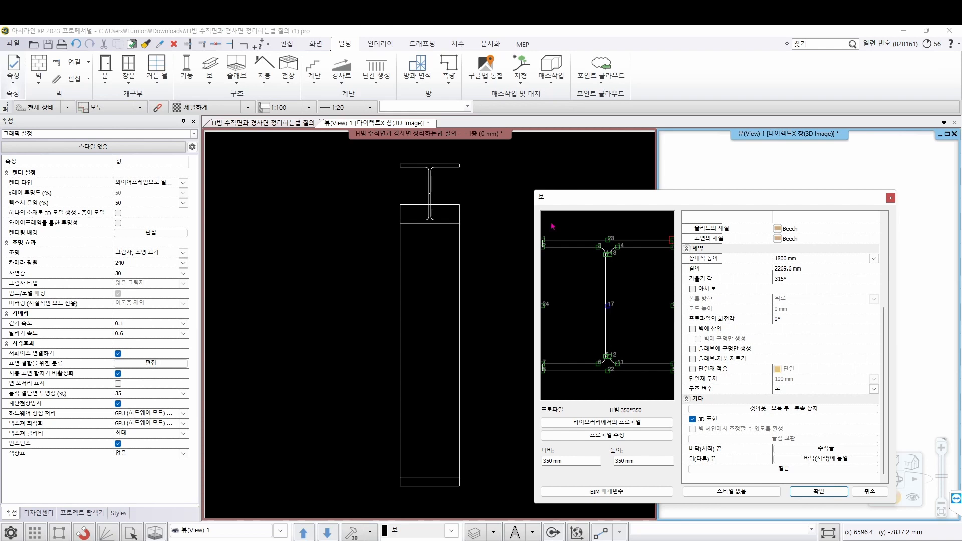
drag(601, 196, 316, 171)
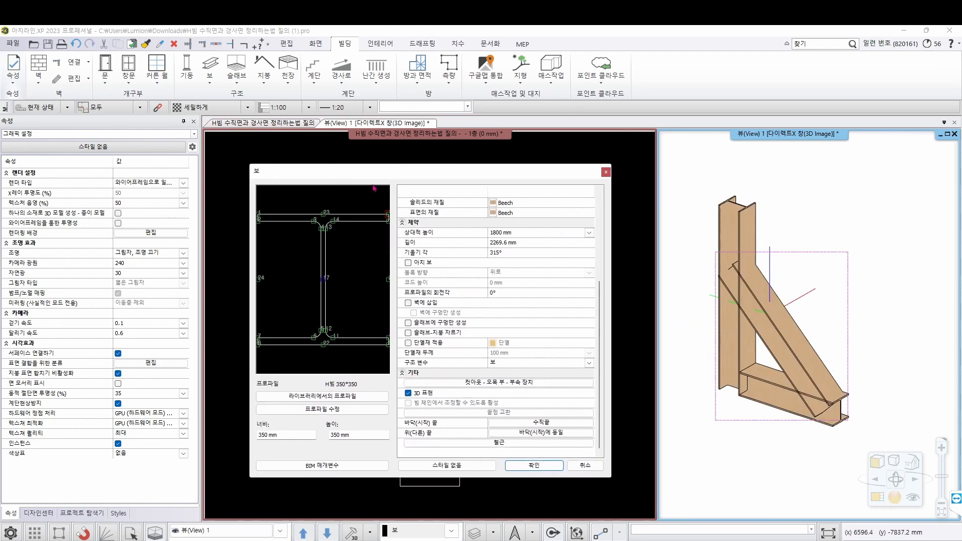
click(587, 466)
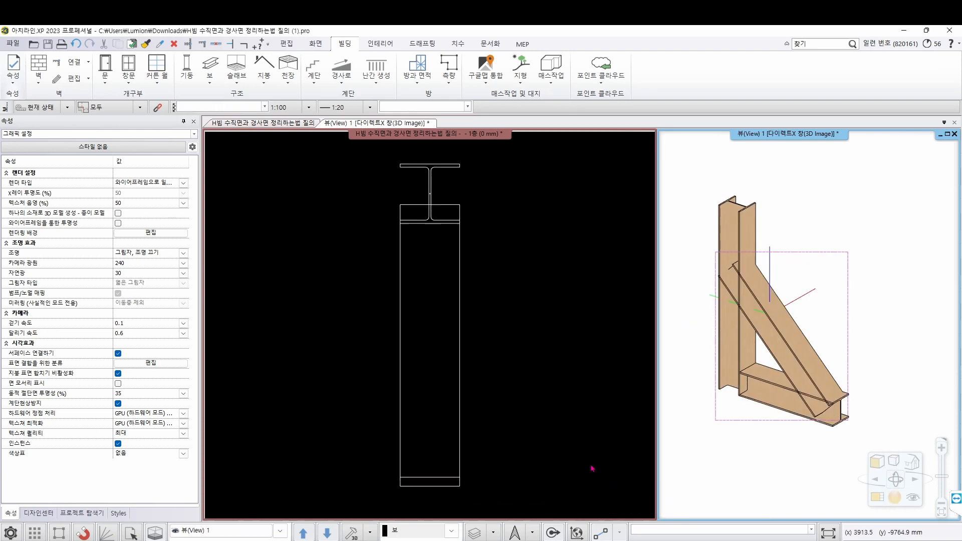
Change the bottom (start) end of the diagonal H-beam to 지면에 수직 (perpendicular to the ground) in its beam properties.
click(460, 327)
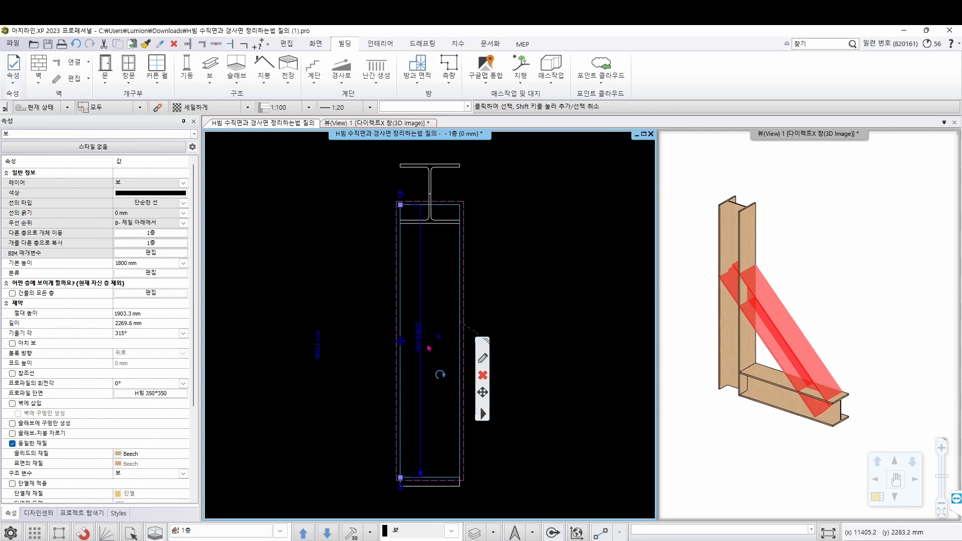
scroll(426, 467, up, 1)
middle_drag(427, 467, 428, 412)
scroll(429, 412, up, 1)
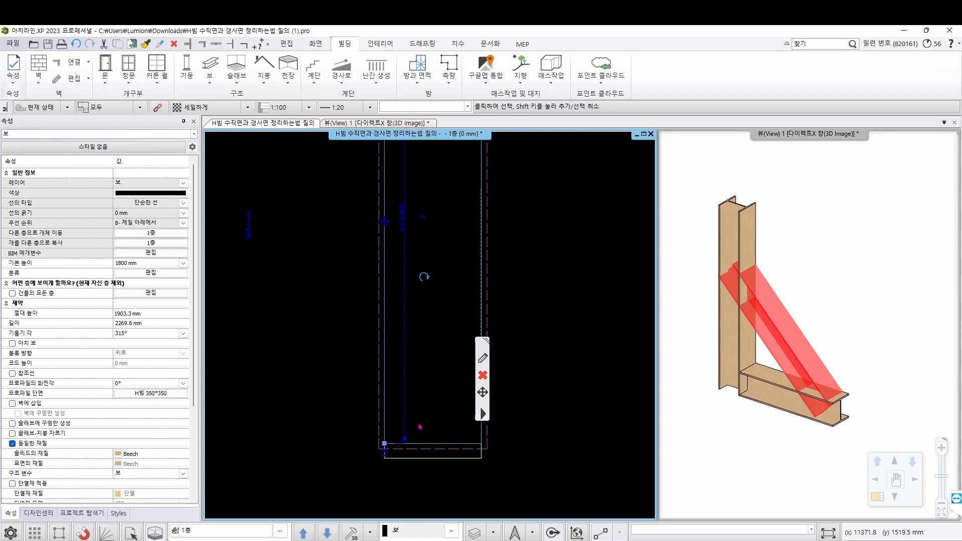
scroll(420, 427, down, 2)
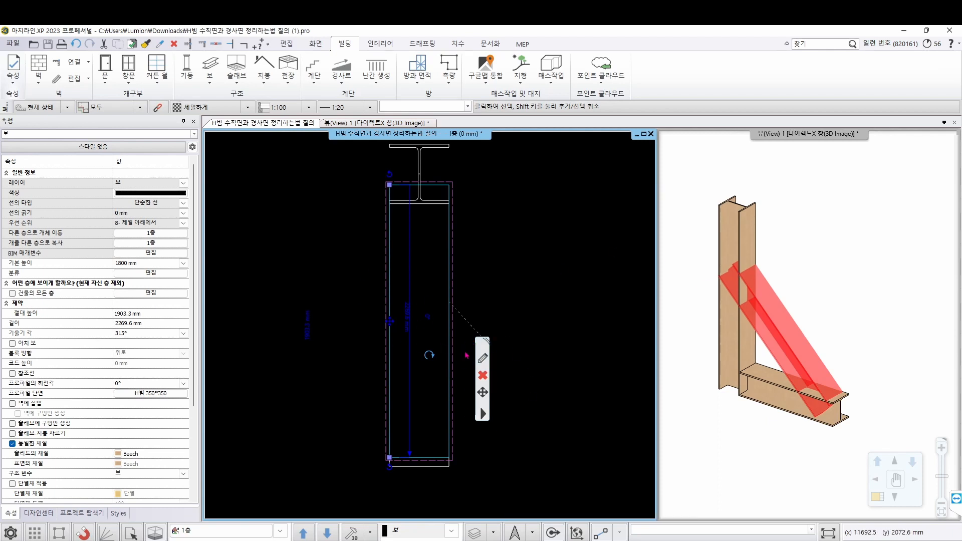
click(484, 359)
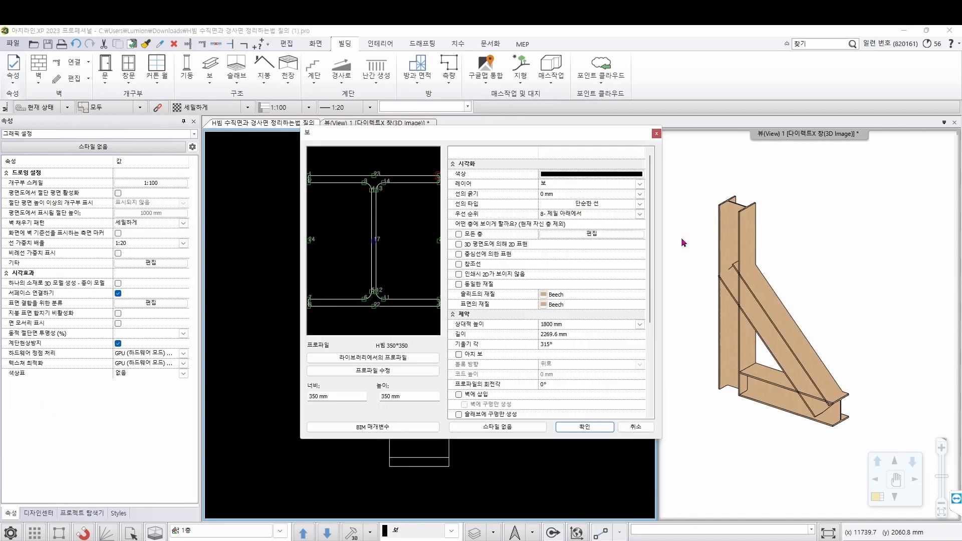
scroll(651, 219, down, 4)
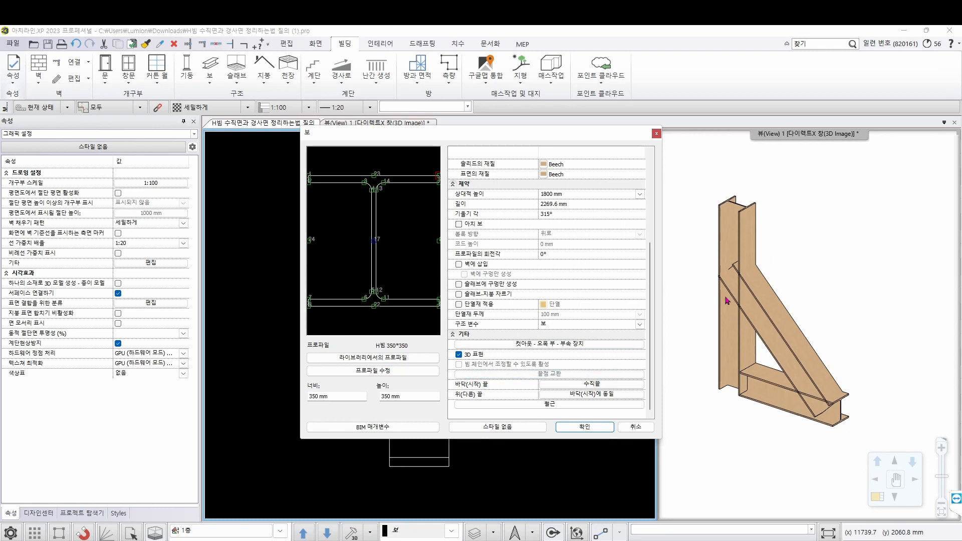
click(590, 384)
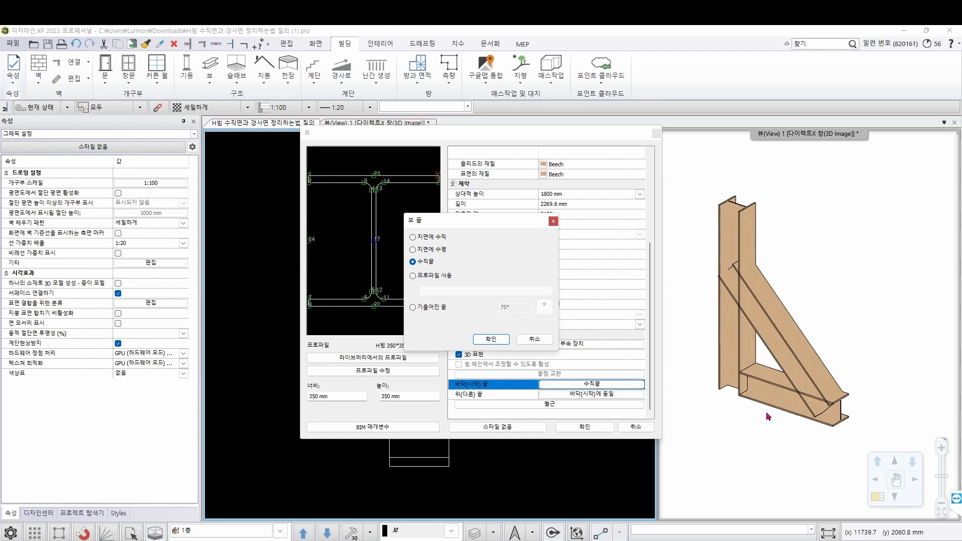
click(430, 236)
click(501, 341)
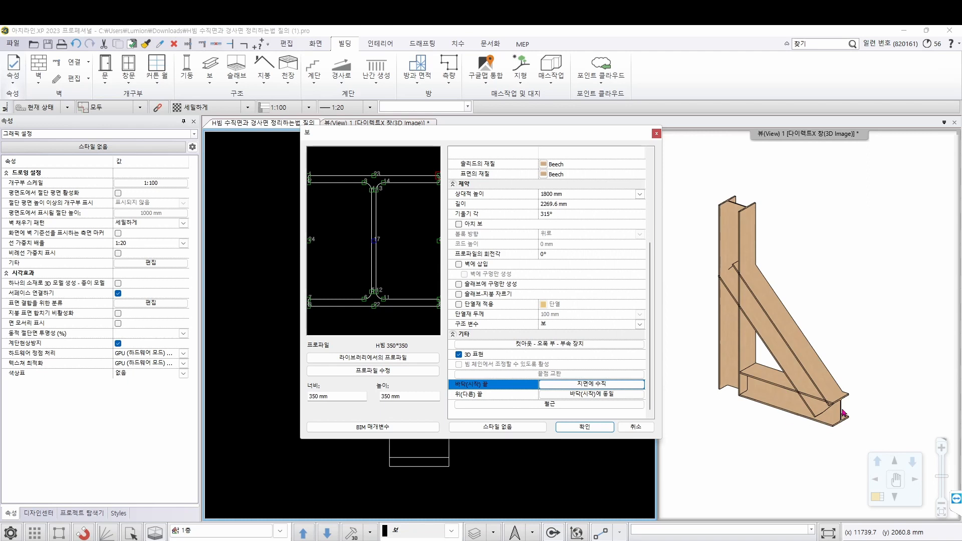
Set the beam's top (other) end to 지면에 수평 (parallel to the ground) and apply the beam properties.
click(566, 395)
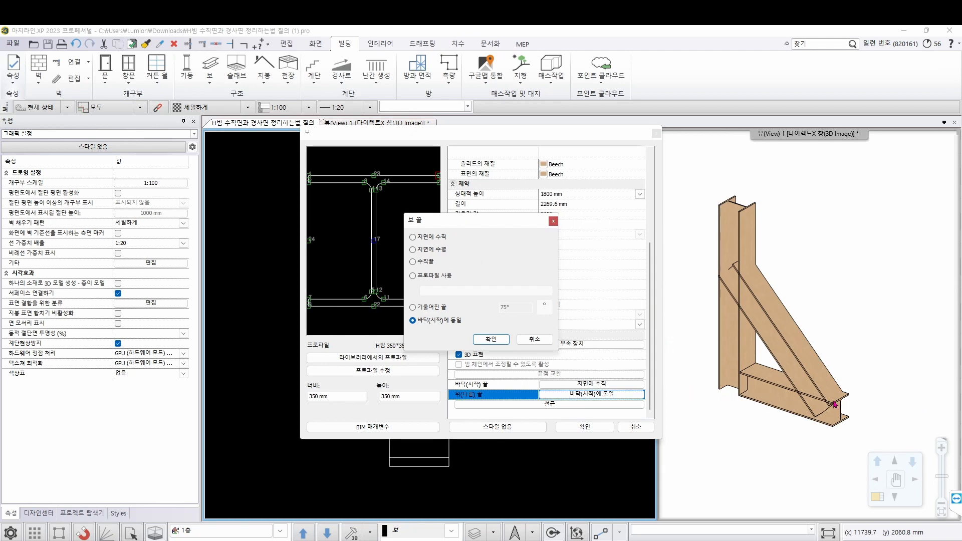
click(418, 250)
click(492, 340)
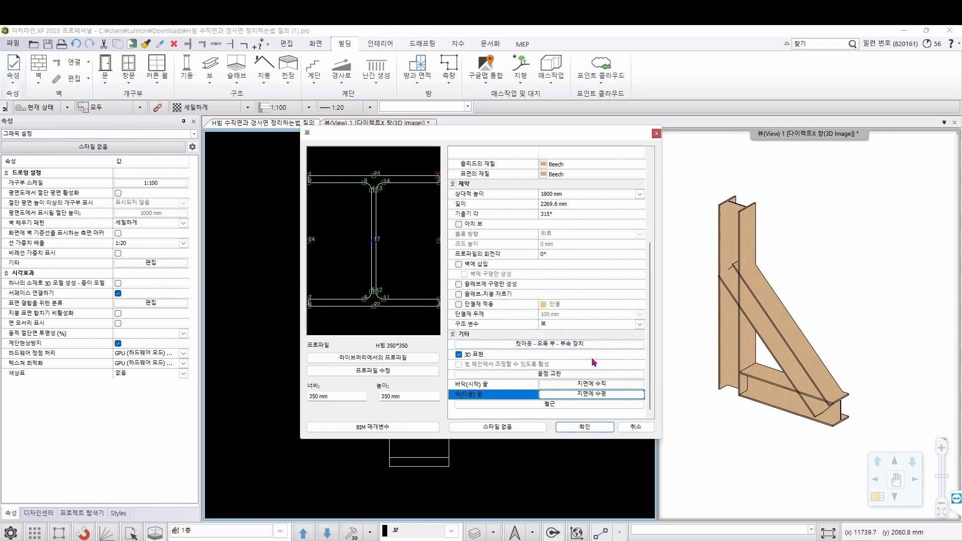
click(593, 425)
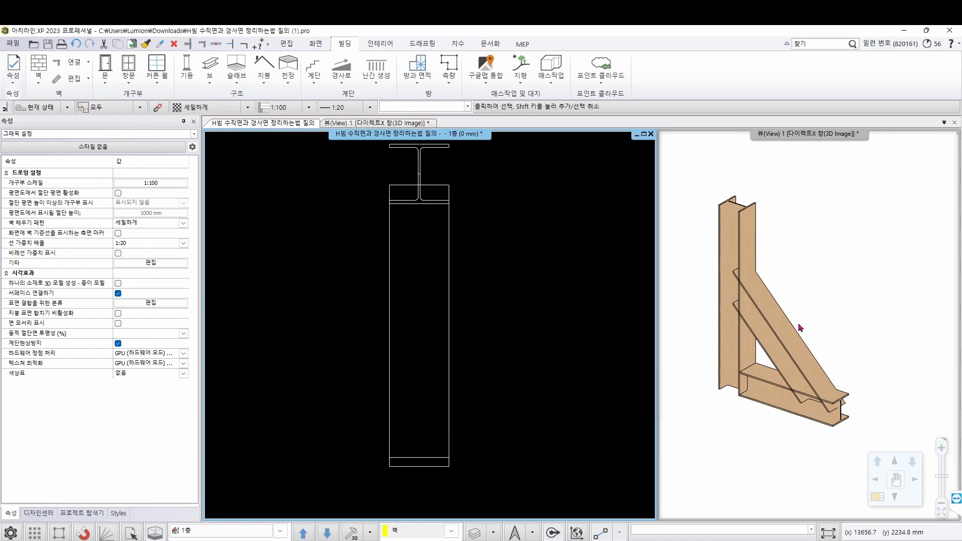
Copy the diagonal H-beam in the floor plan and place the duplicate to the left of the frame.
click(791, 345)
click(785, 344)
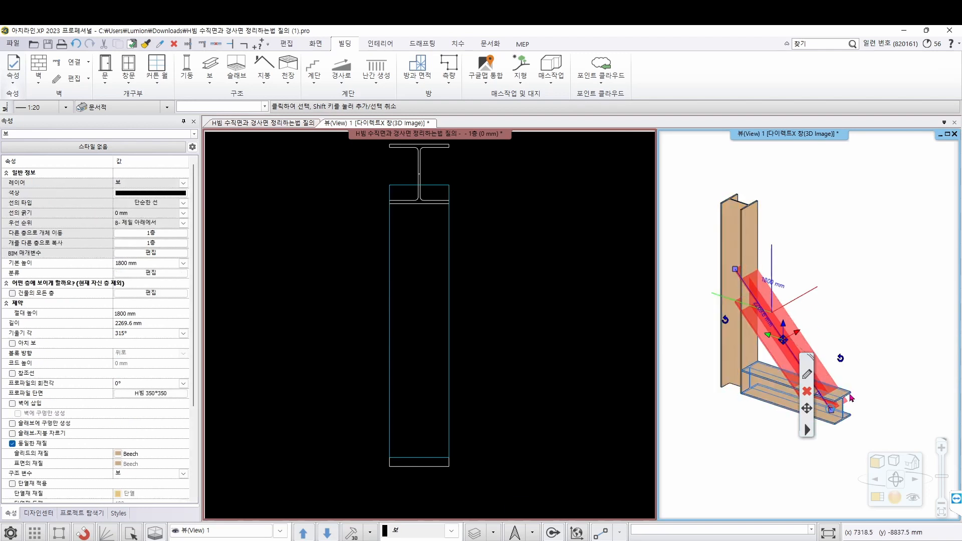
click(850, 290)
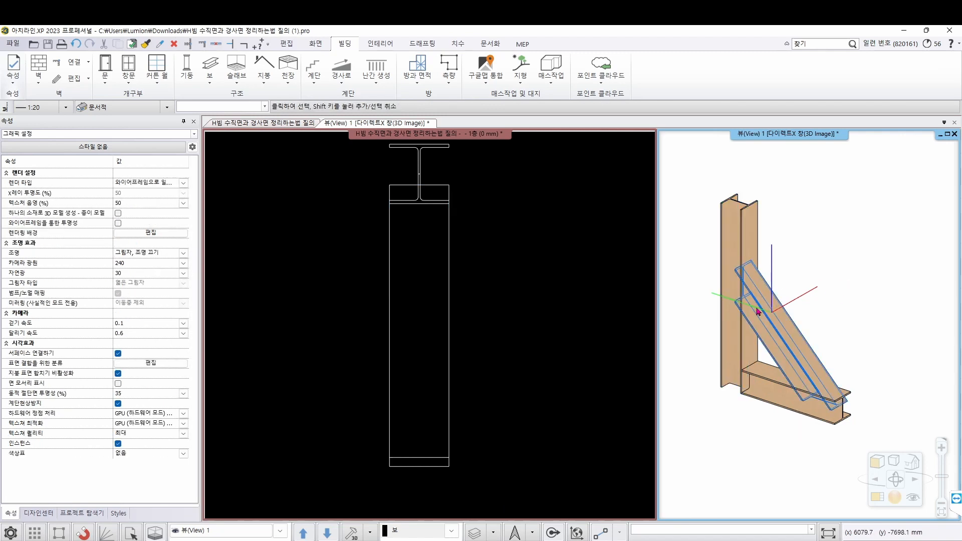
scroll(758, 301, up, 2)
scroll(757, 301, up, 2)
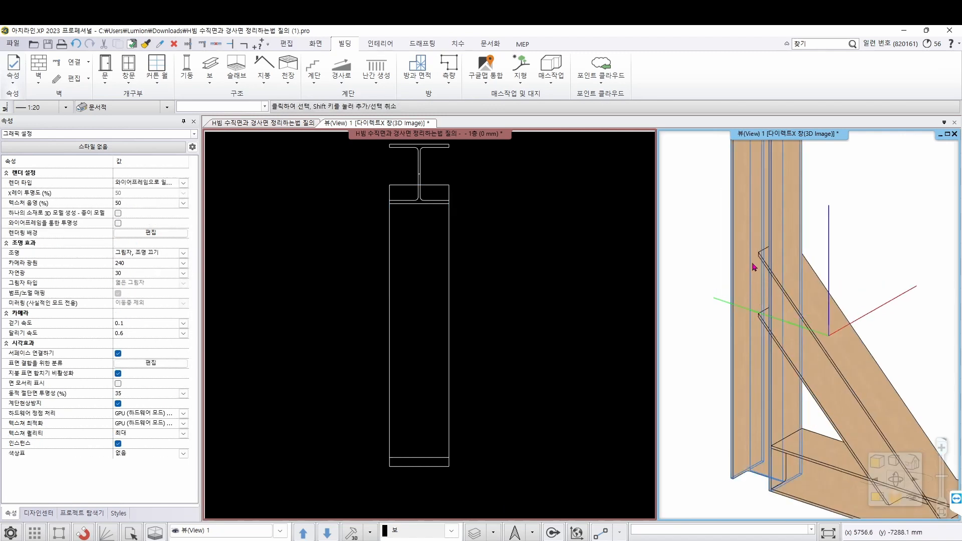
click(821, 344)
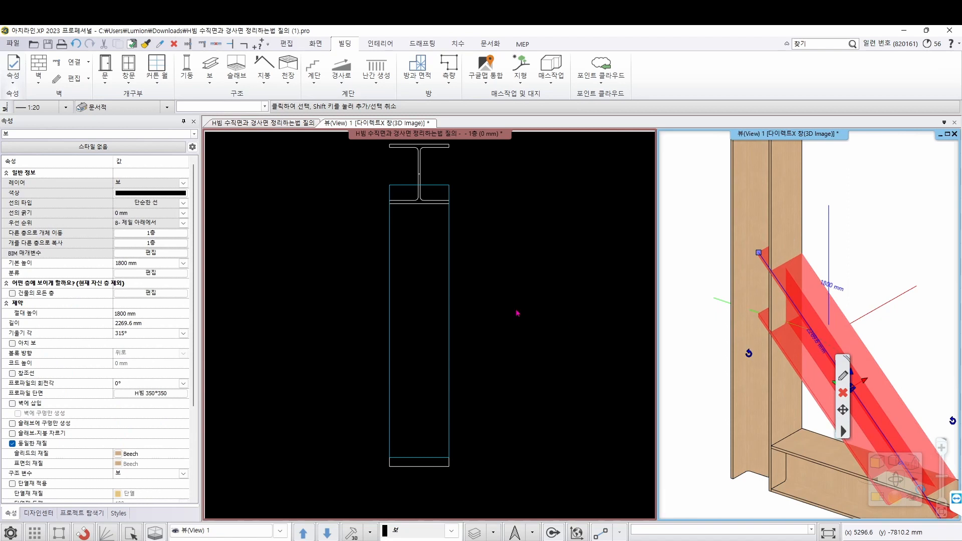
click(514, 314)
click(390, 323)
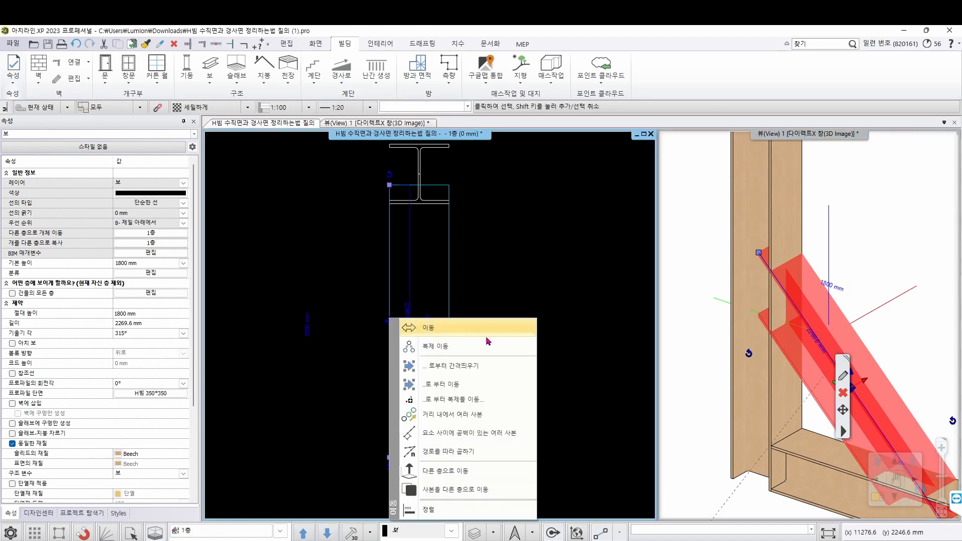
click(445, 346)
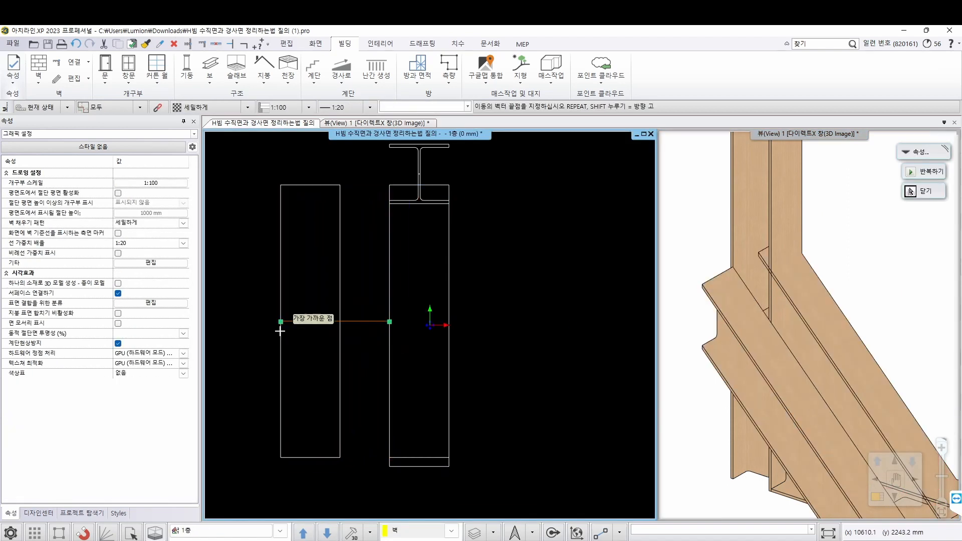
key(Escape)
Convert the 3D view from image to vector display and orient it to the rear view (배면 보기).
click(732, 360)
click(732, 359)
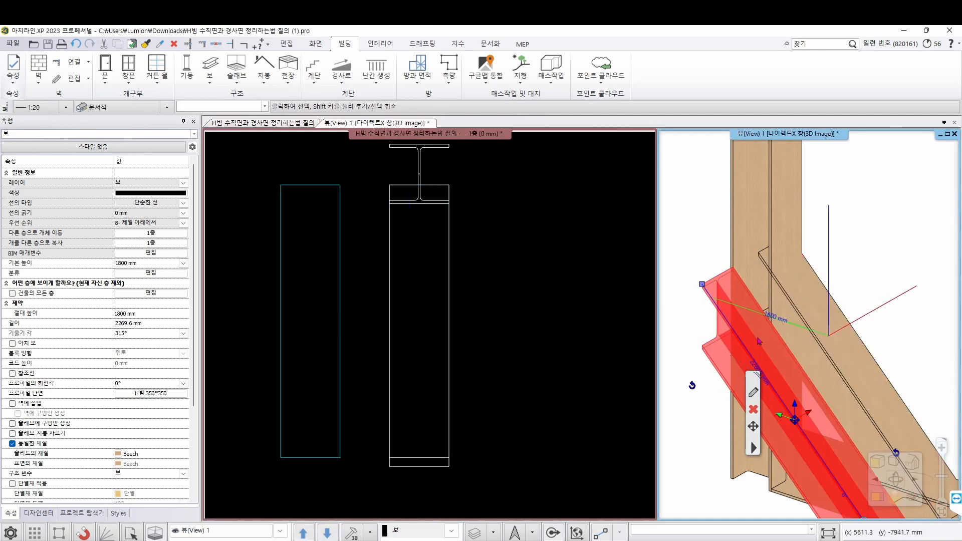
scroll(732, 360, down, 5)
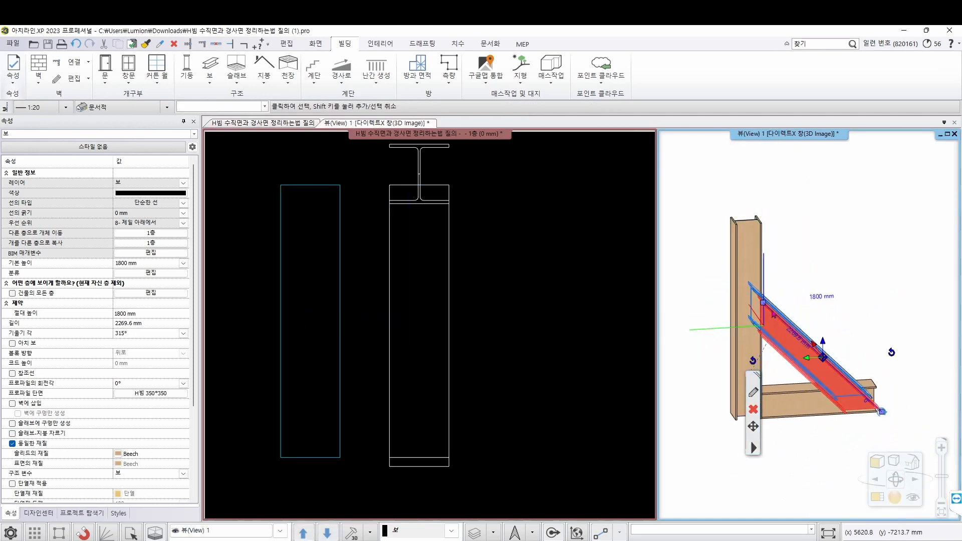
scroll(772, 295, up, 5)
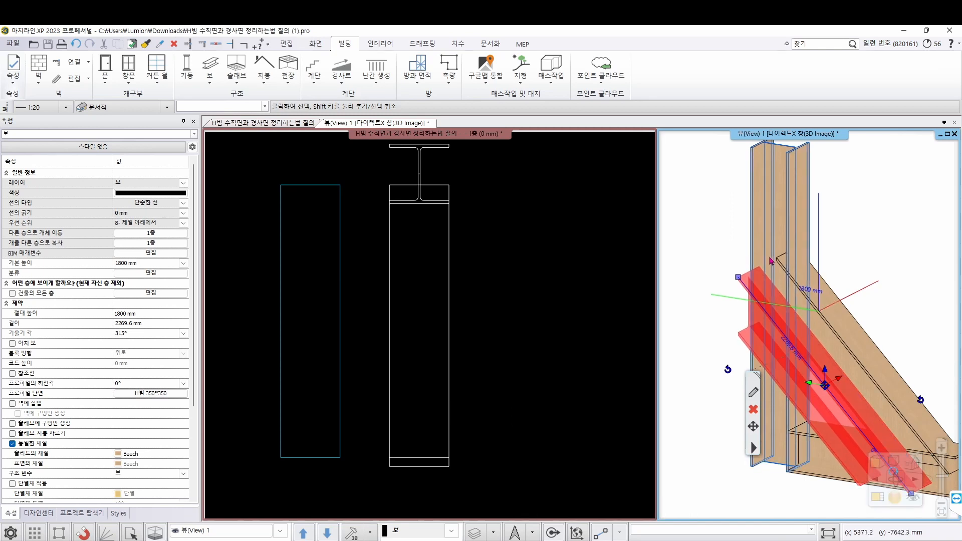
middle_drag(742, 297, 851, 319)
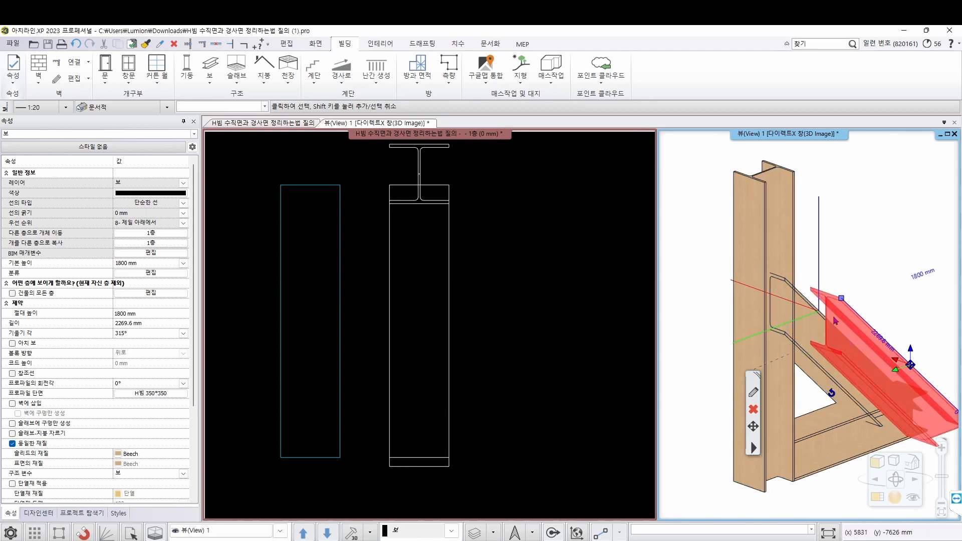
right_click(810, 141)
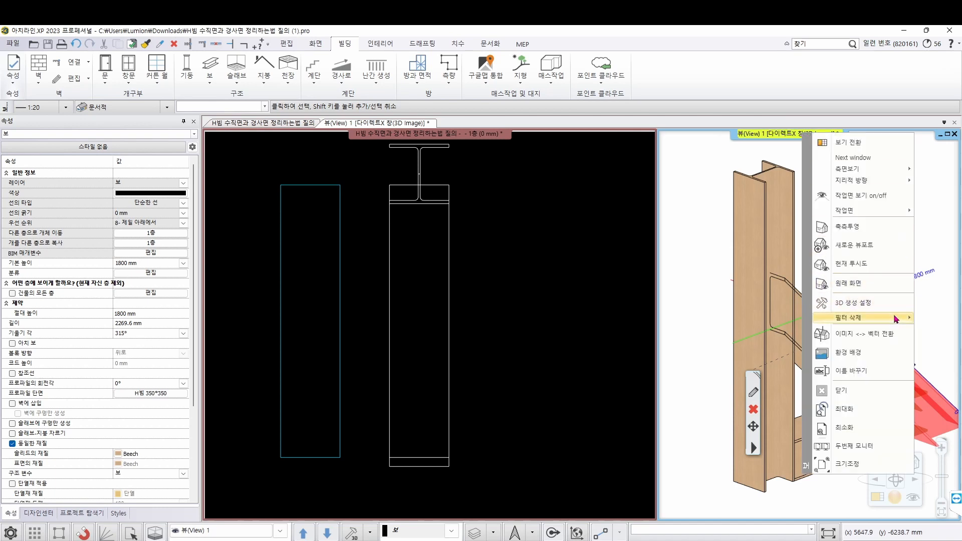
click(848, 334)
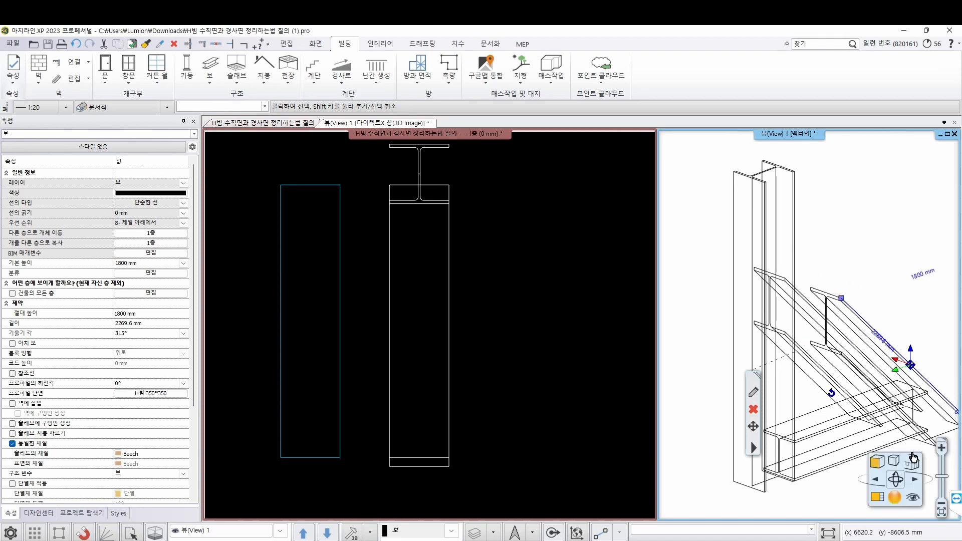
click(912, 471)
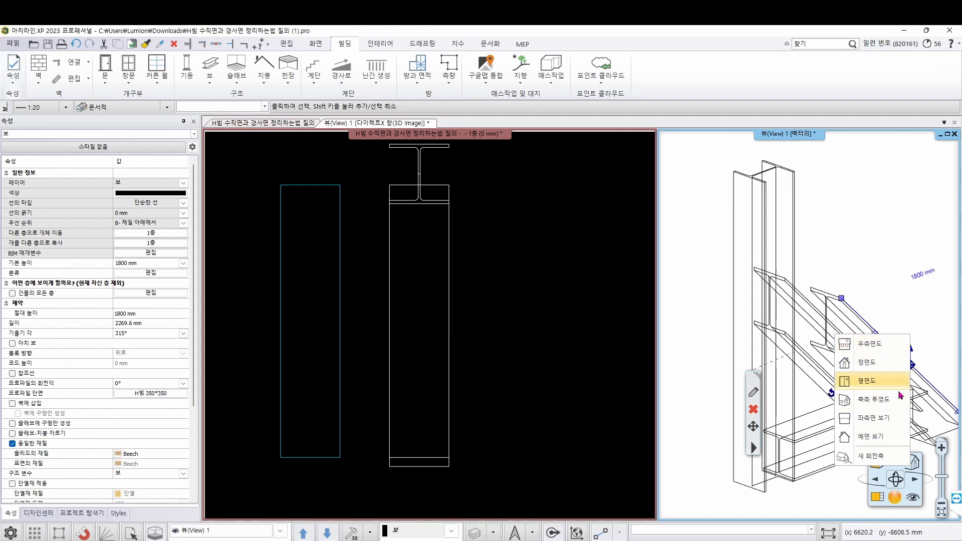
click(901, 437)
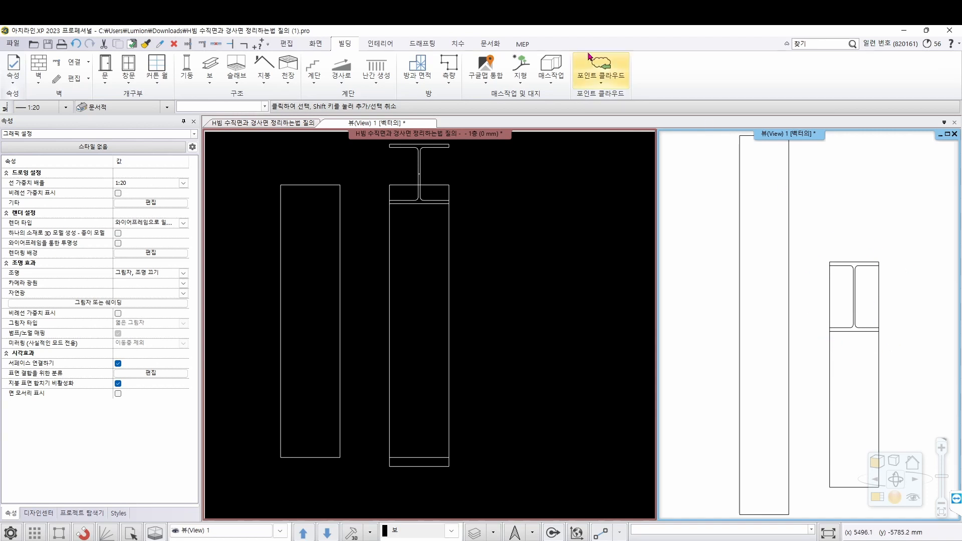
Add length dimensions for the width and height of the diagonal beam's cut end in the rear view.
click(458, 45)
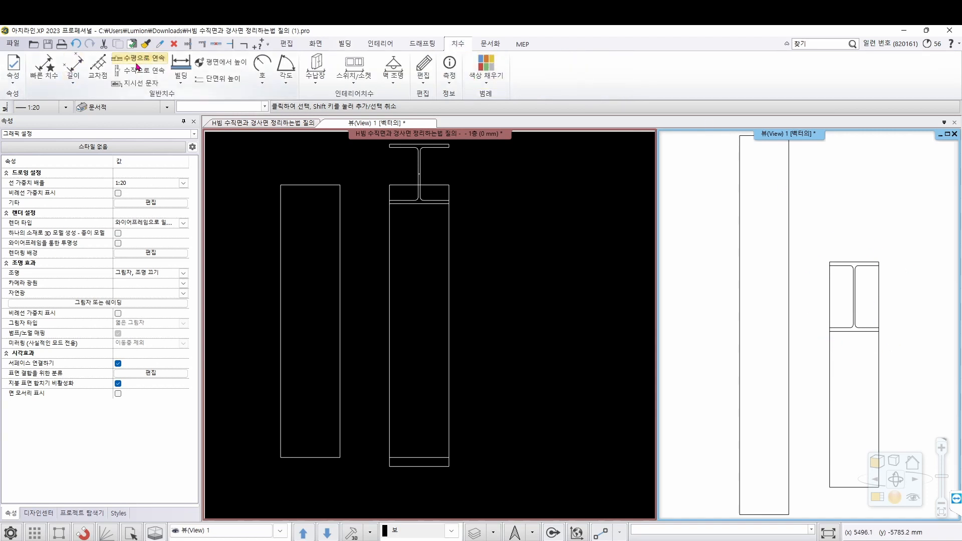
click(73, 65)
click(830, 262)
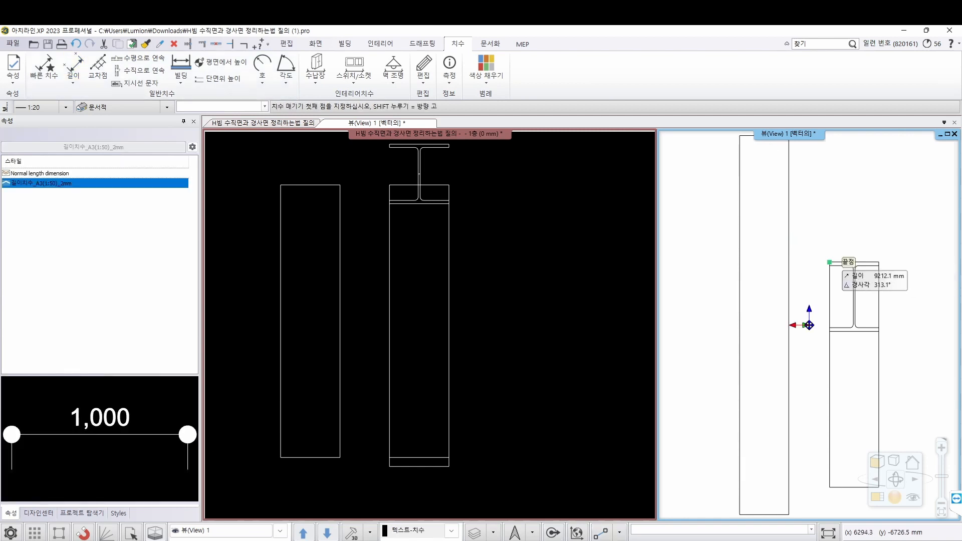
click(879, 262)
click(869, 214)
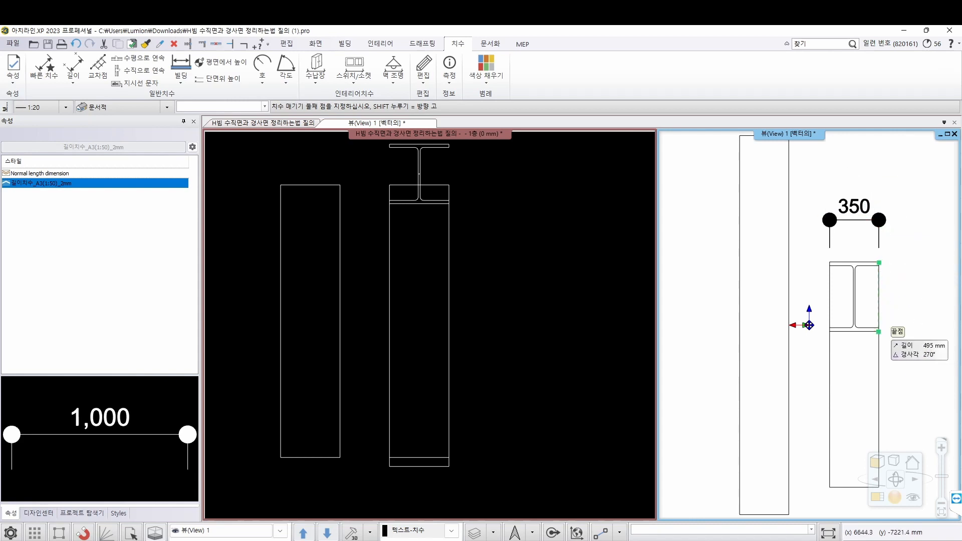
click(878, 262)
click(879, 332)
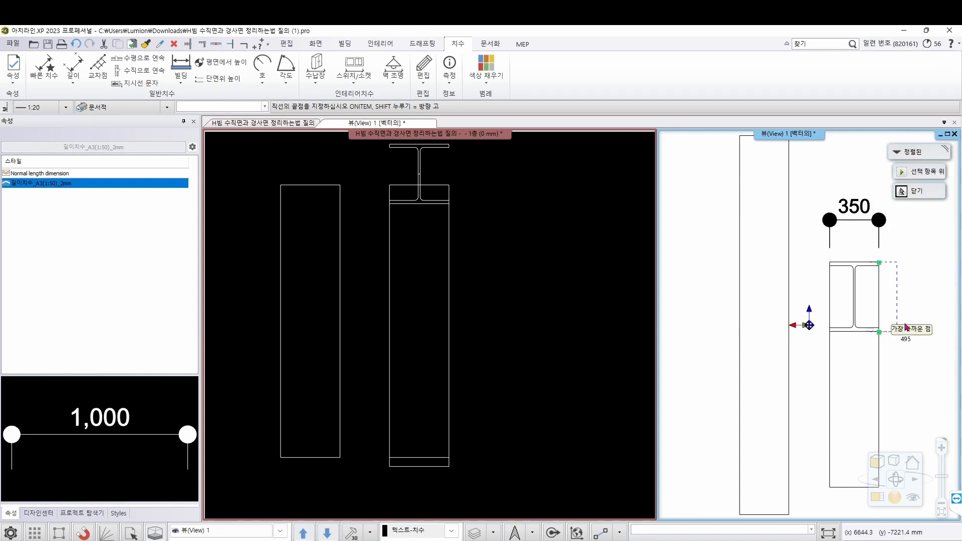
click(932, 315)
key(Escape)
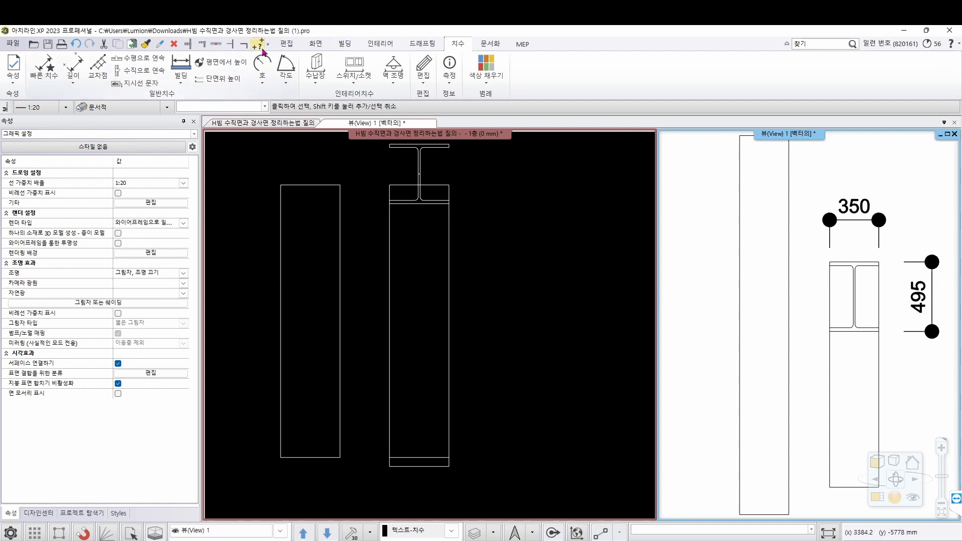
Dimension the top flange's thickness on the cut H-profile, placing the dimension line beside the beam's upper corner.
click(73, 65)
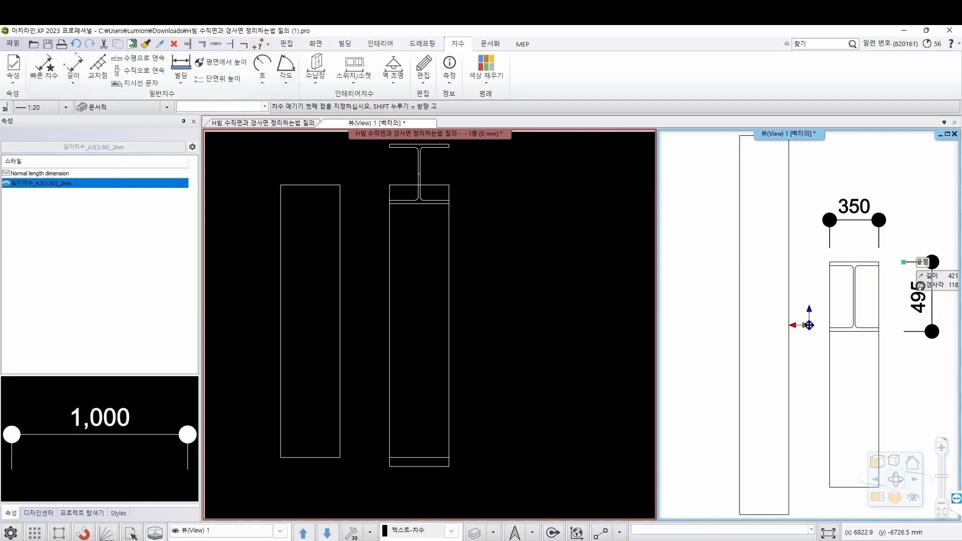
scroll(867, 256, up, 3)
click(795, 267)
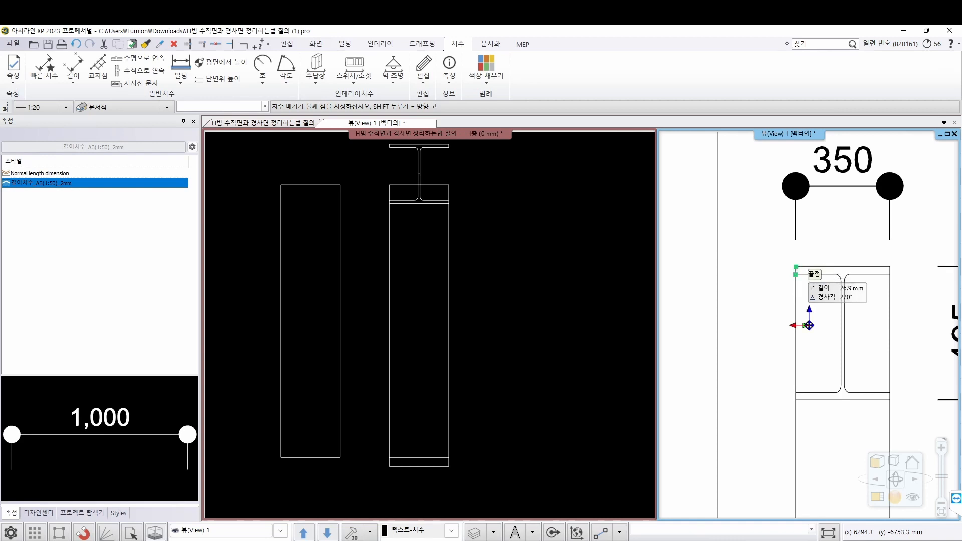
click(796, 274)
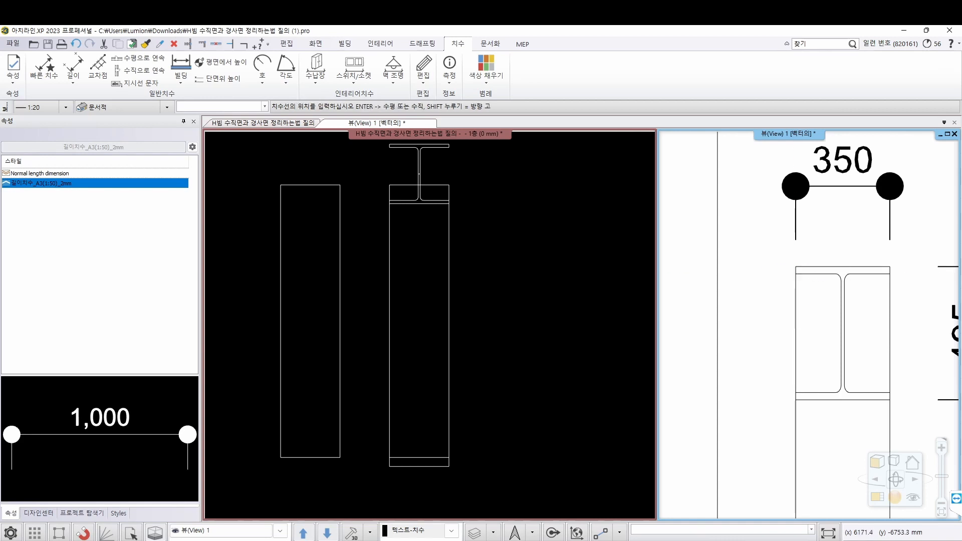
middle_drag(809, 325, 854, 321)
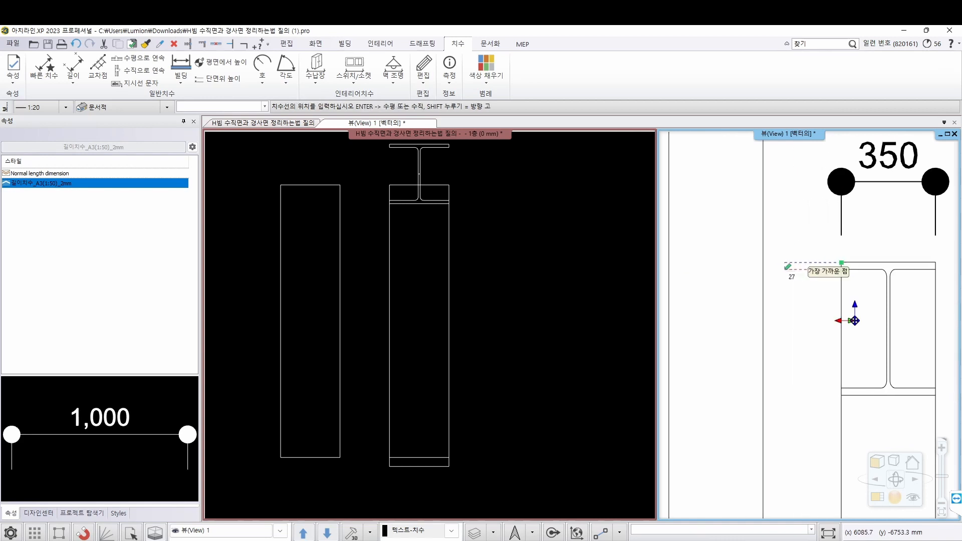
click(785, 267)
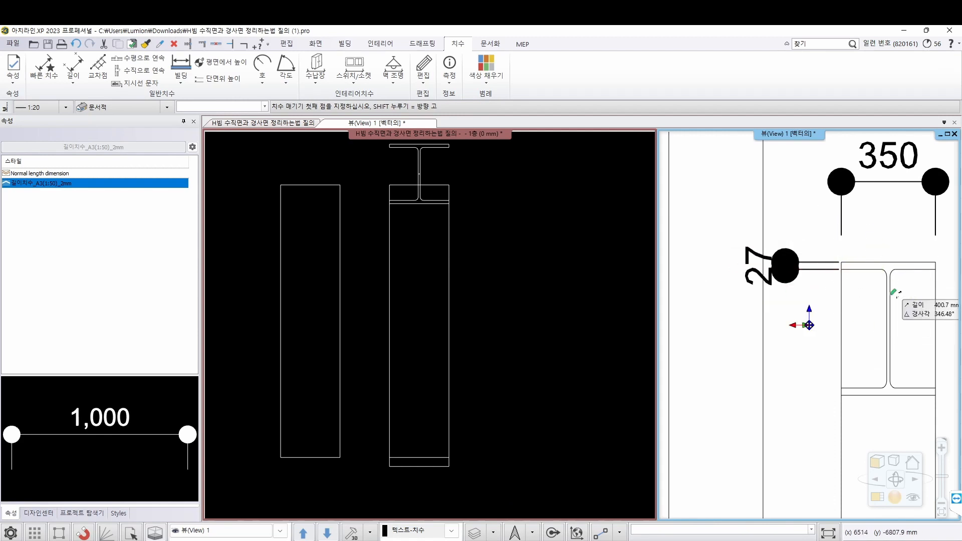
scroll(784, 291, down, 4)
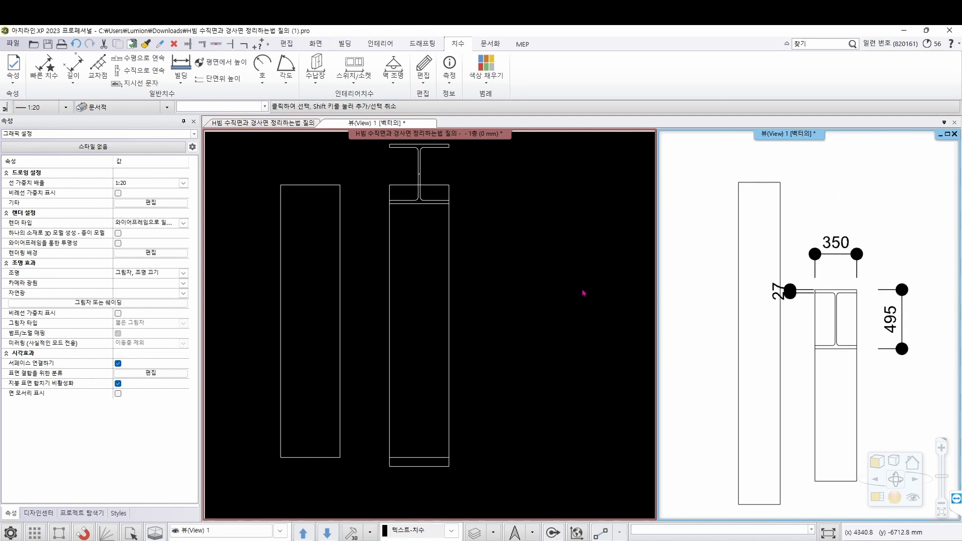
Open the cutout, recess and accessory settings (컷아웃 - 오목 부 - 부속 장치) of the copied diagonal beam in the floor plan.
click(516, 275)
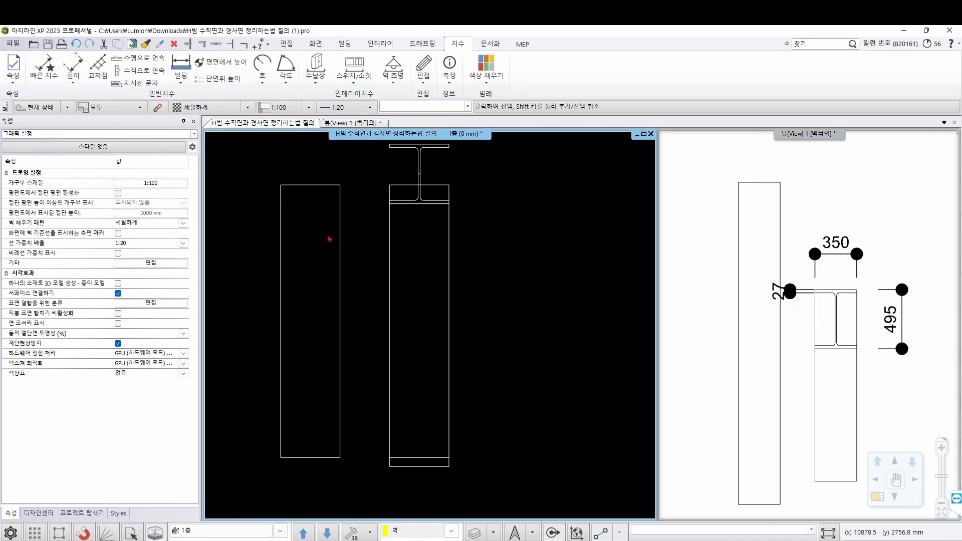
click(340, 262)
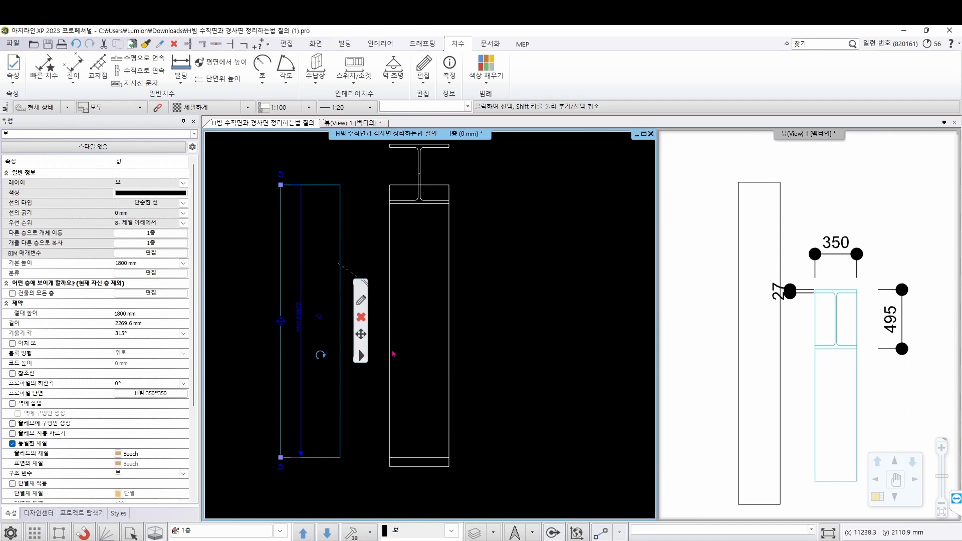
click(362, 301)
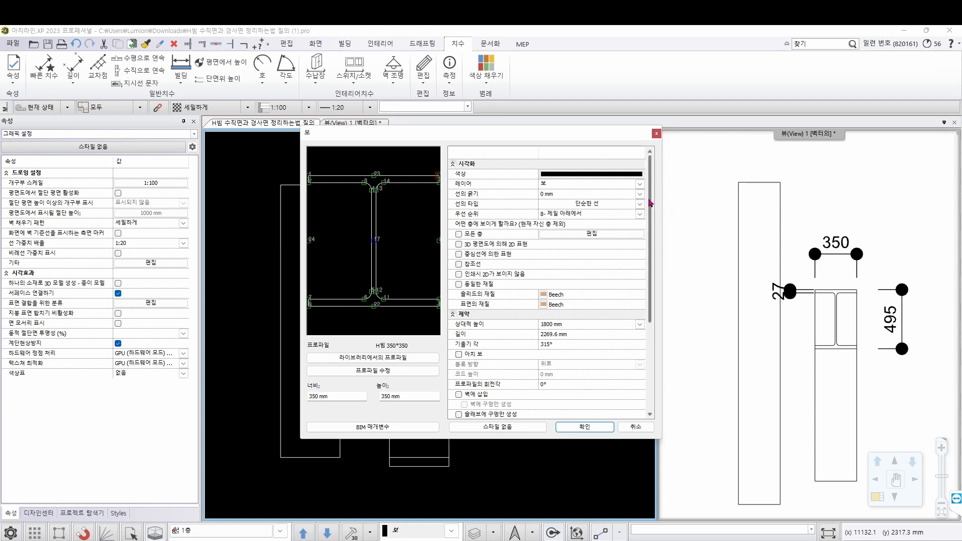
scroll(650, 202, down, 4)
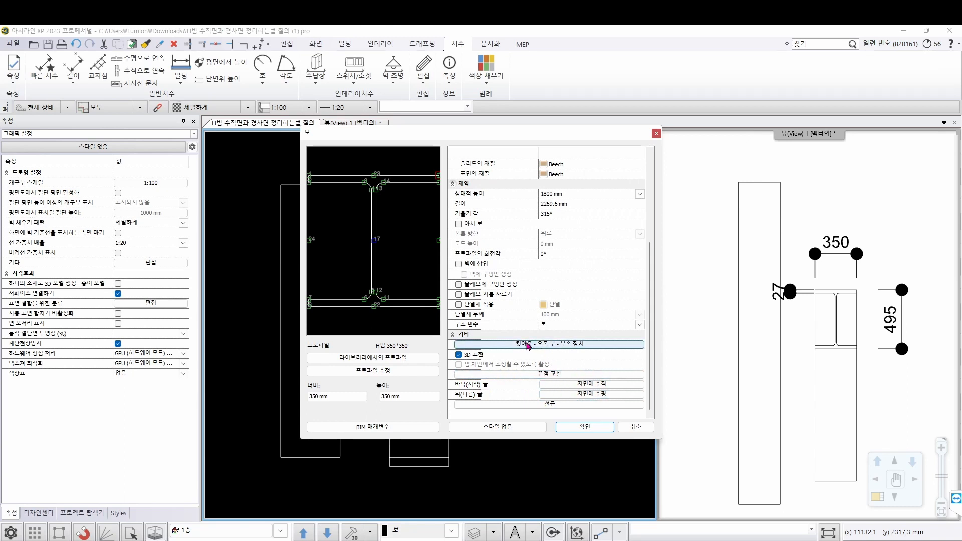
click(586, 344)
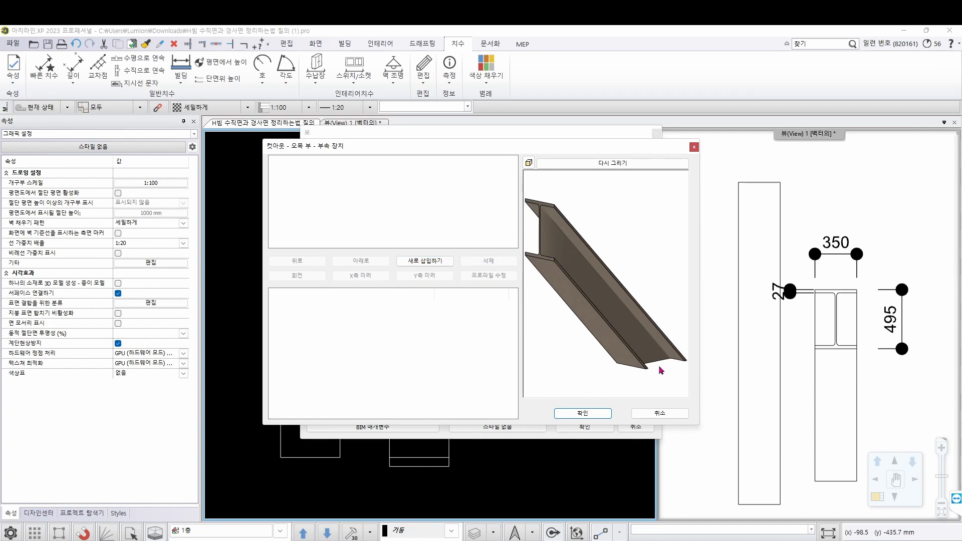
Insert a new entry on the diagonal beam and set its type to accessory (부속 기관).
click(435, 261)
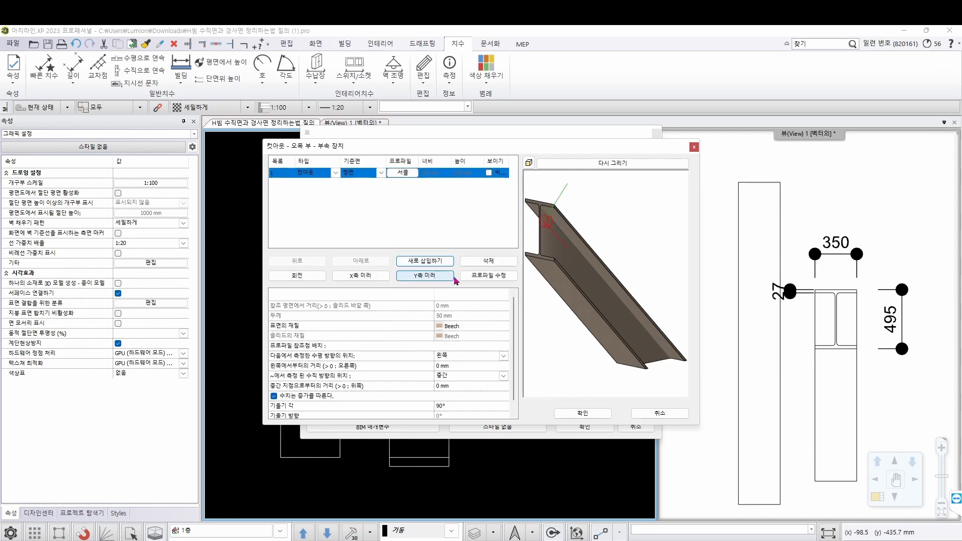
click(312, 177)
click(321, 200)
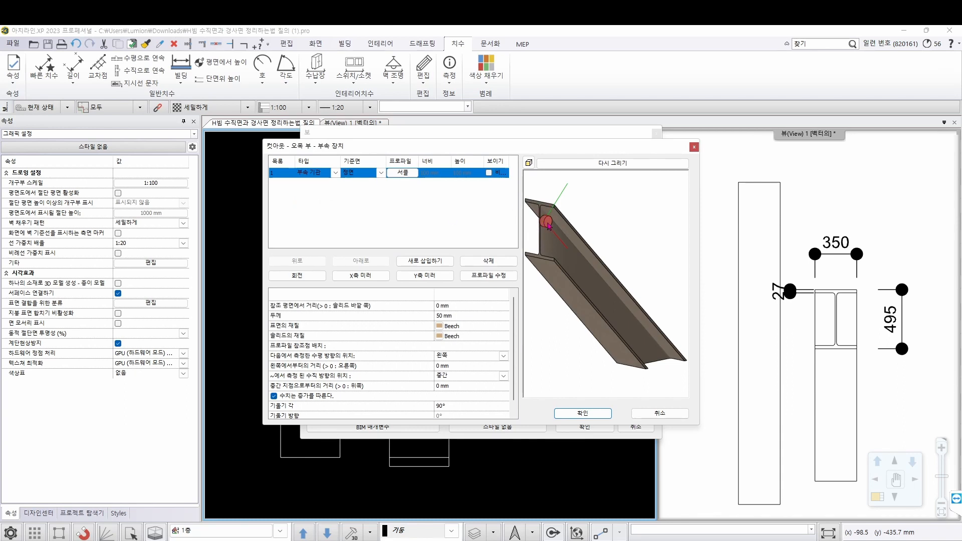
drag(651, 273, 576, 251)
middle_drag(566, 246, 623, 271)
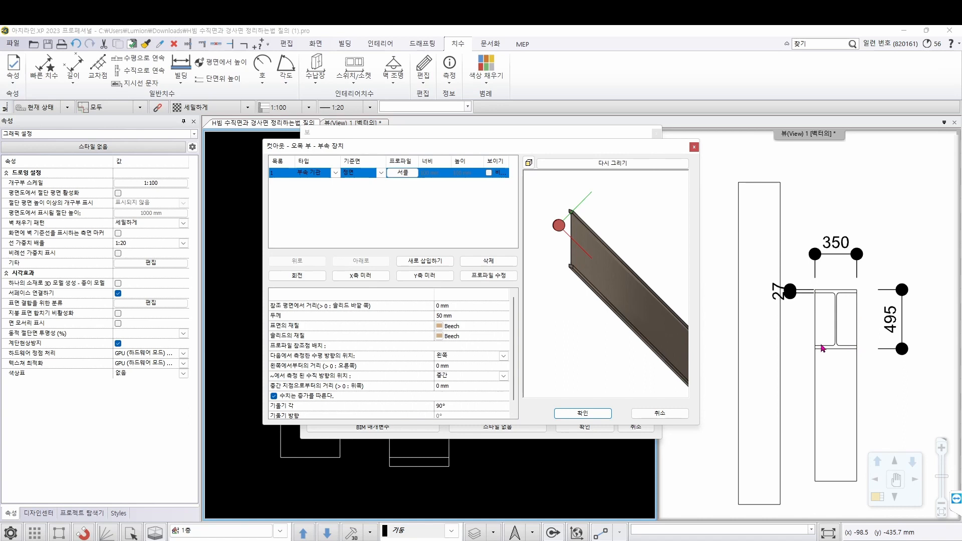
Replace the accessory's circular profile with the rectangle (직사각형) from the basic profile library.
click(403, 173)
click(307, 291)
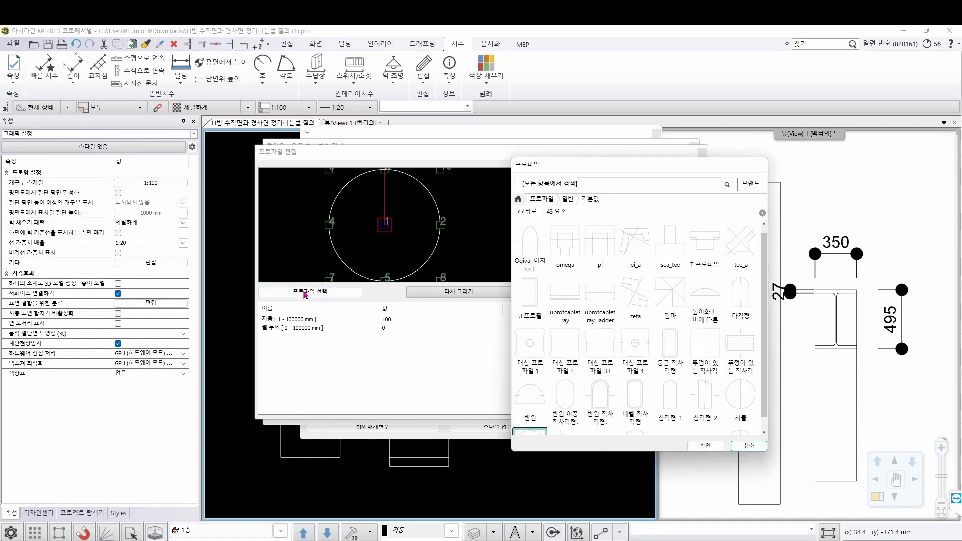
scroll(726, 326, down, 3)
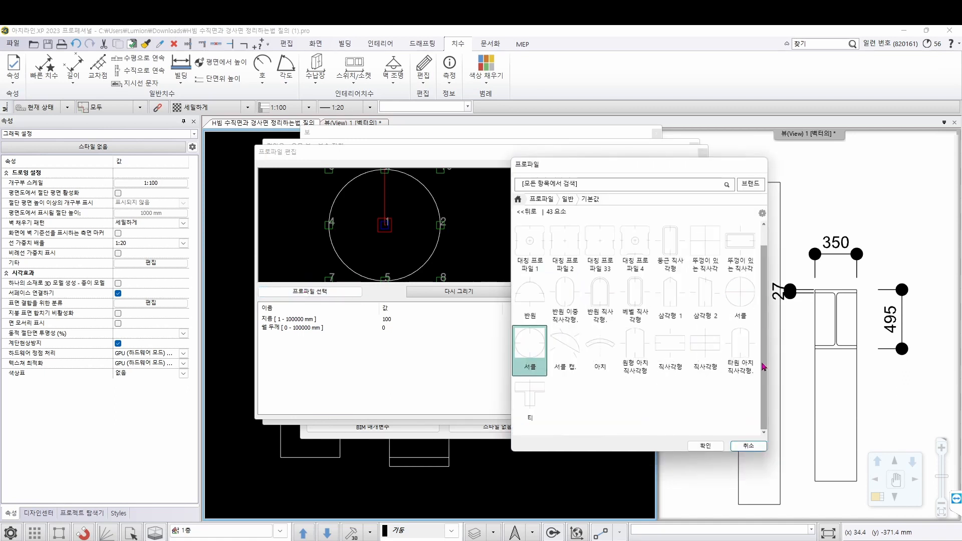
click(670, 350)
click(701, 445)
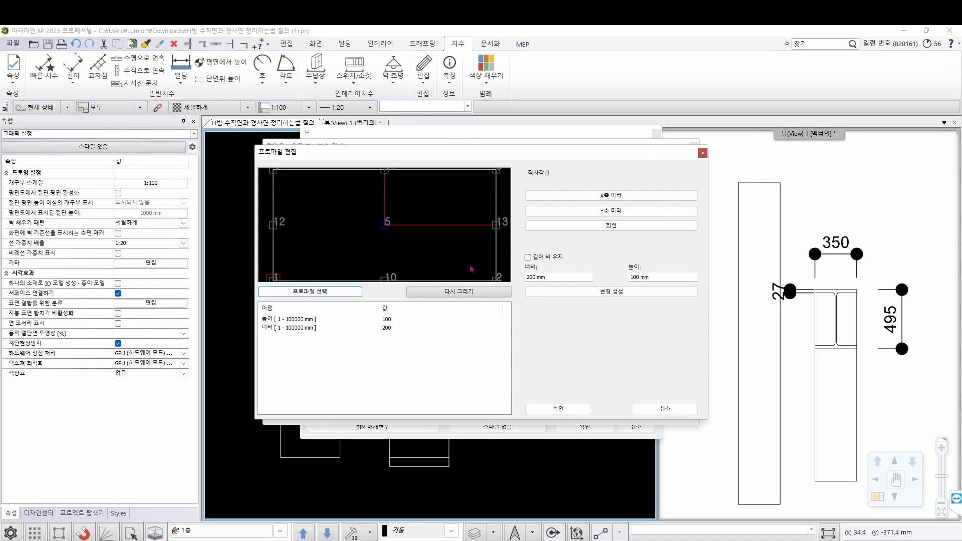
Set the rectangular profile's width to 25 mm and its height to 495 mm.
drag(571, 275, 454, 269)
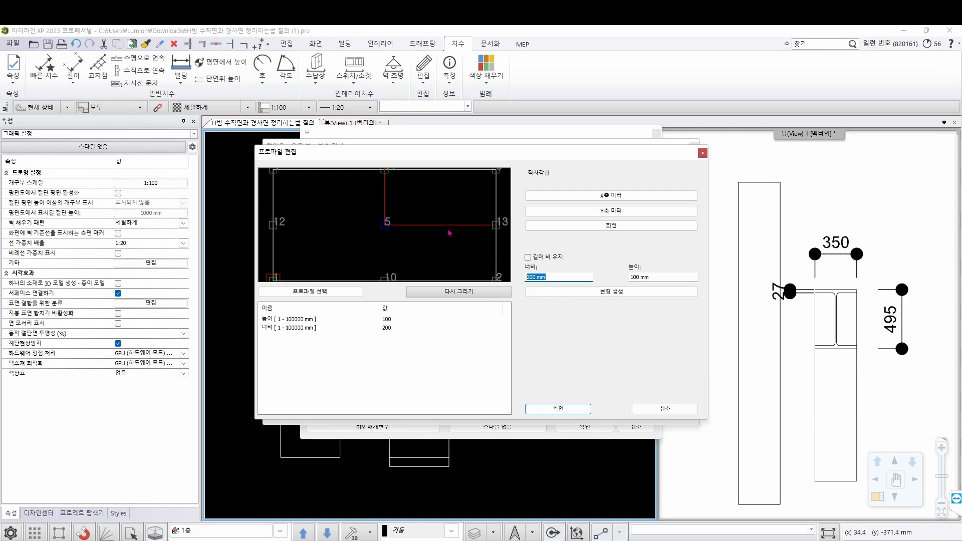
text(25)
click(674, 276)
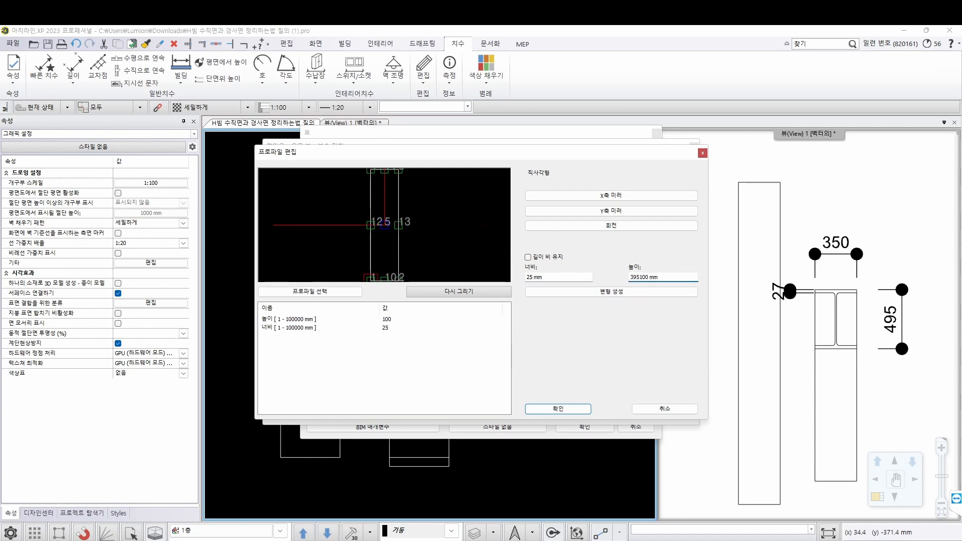
key(BackSpace)
key(BackSpace)
key(BackSpace)
key(BackSpace)
key(BackSpace)
key(BackSpace)
text(495)
Make corner point 2 the rectangular profile's reference point and apply the profile to the accessory plate.
click(396, 225)
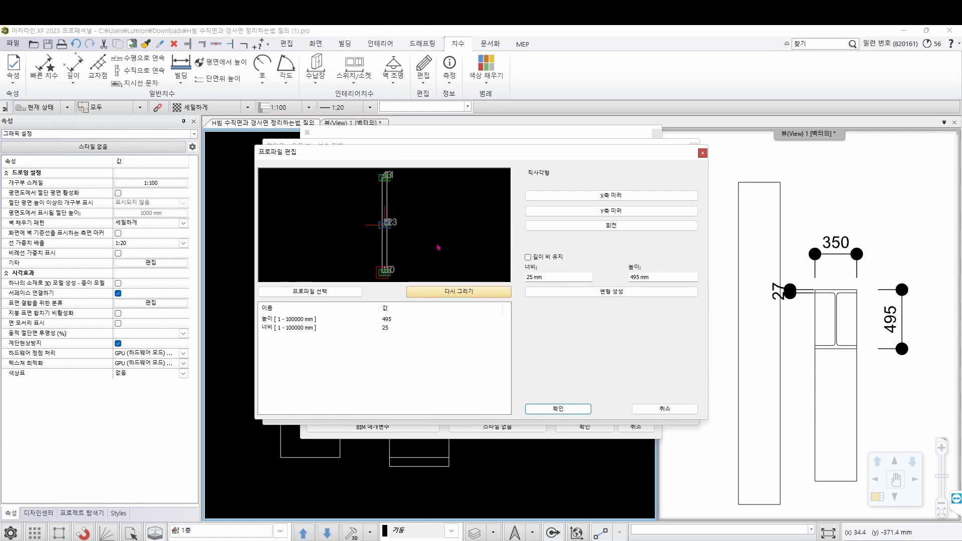
scroll(396, 258, up, 2)
scroll(391, 261, up, 5)
scroll(399, 244, up, 5)
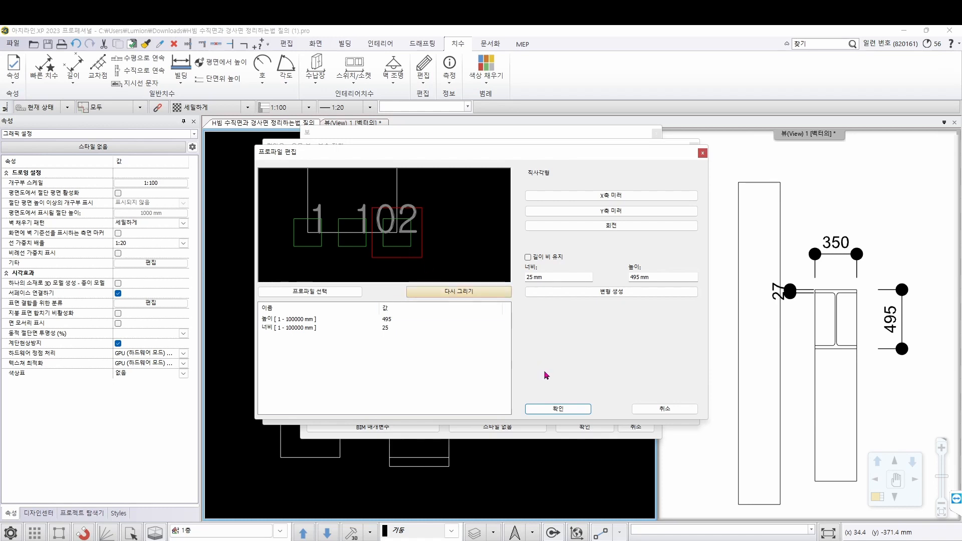
click(556, 410)
scroll(615, 308, down, 2)
scroll(602, 253, up, 3)
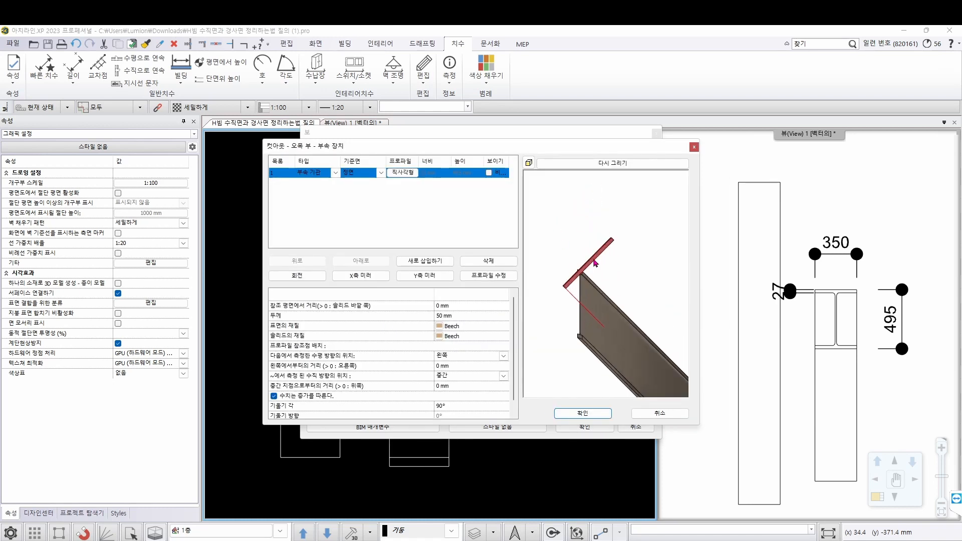
scroll(608, 250, up, 1)
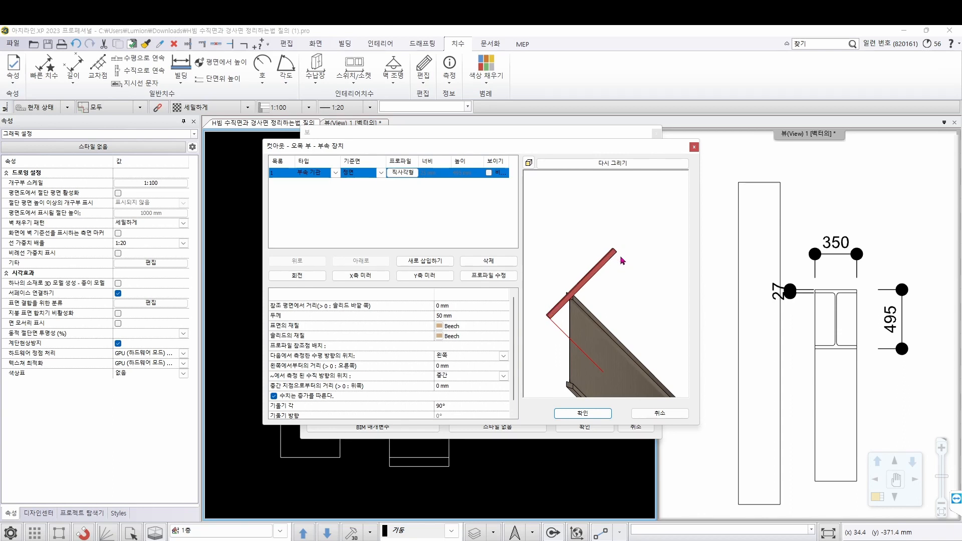
scroll(618, 279, up, 2)
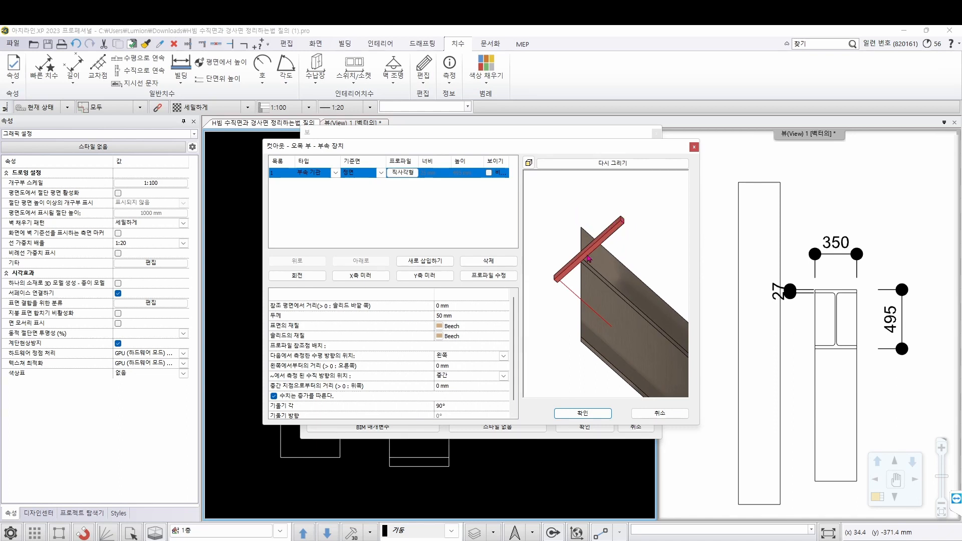
Try a thickness of 350 mm for the accessory plate and redraw the preview to check its position.
click(279, 321)
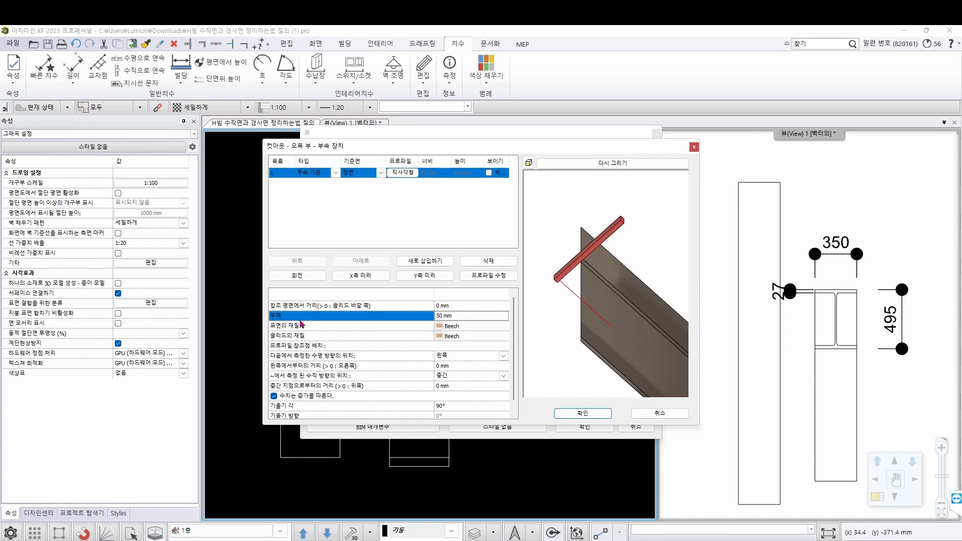
click(457, 316)
text(350)
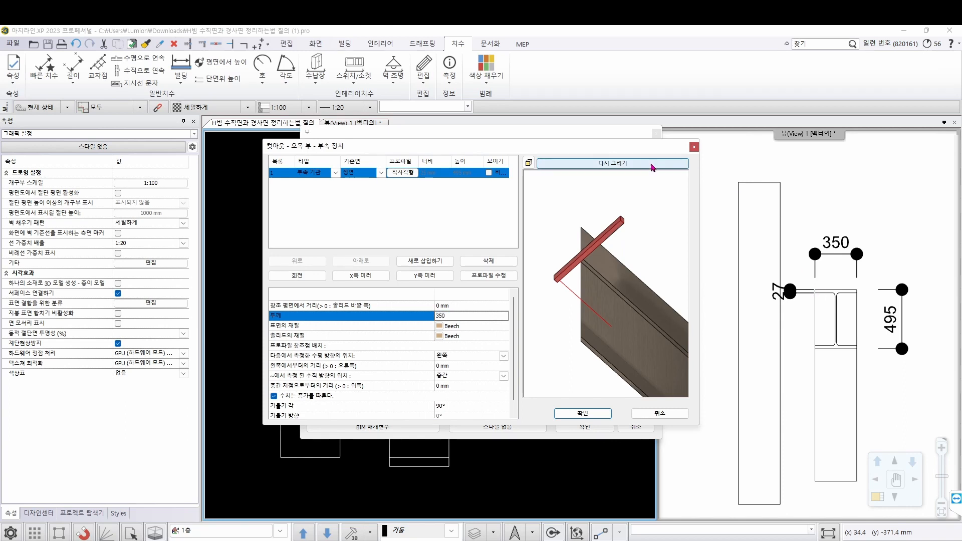
click(643, 164)
drag(627, 296, 615, 326)
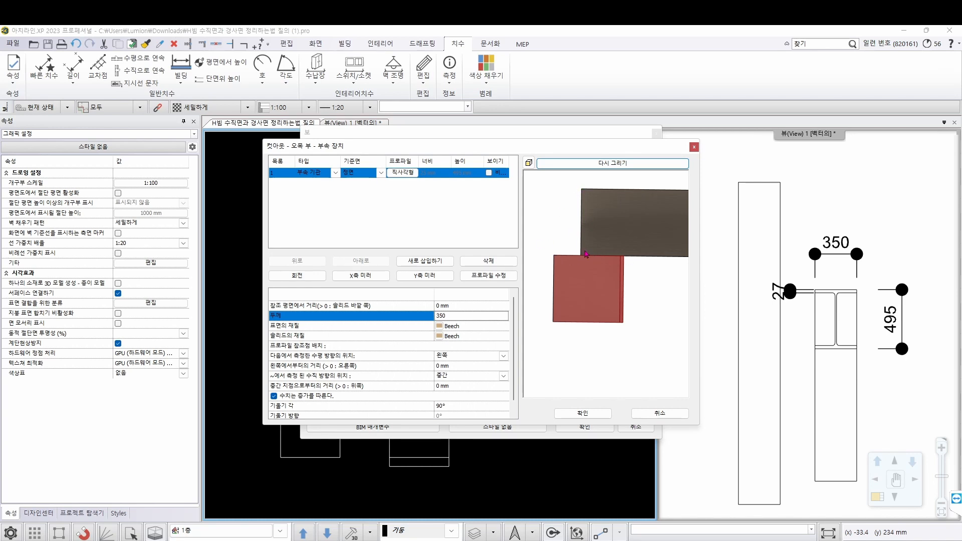
Set the accessory plate's thickness to -350 and redraw the preview to check its alignment with the beam.
double_click(467, 316)
key(BackSpace)
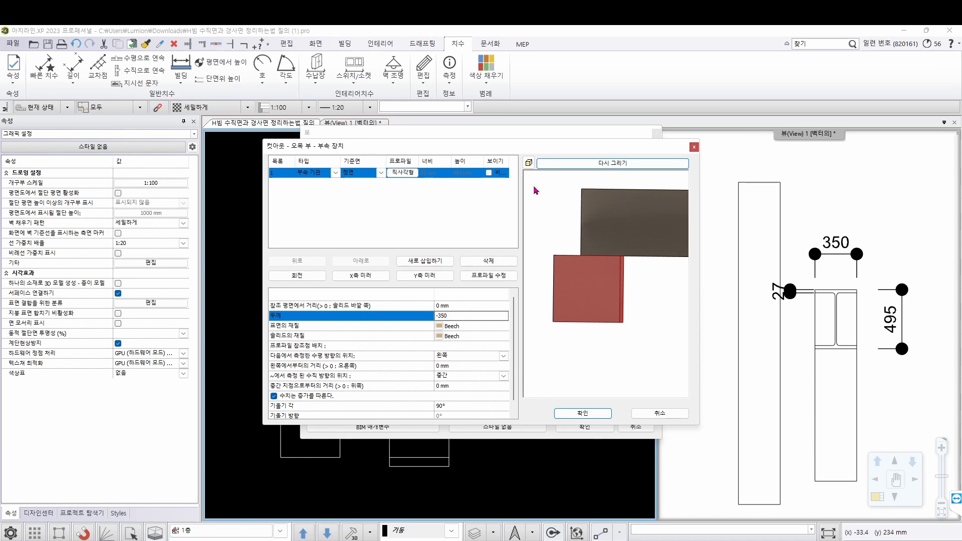
click(628, 166)
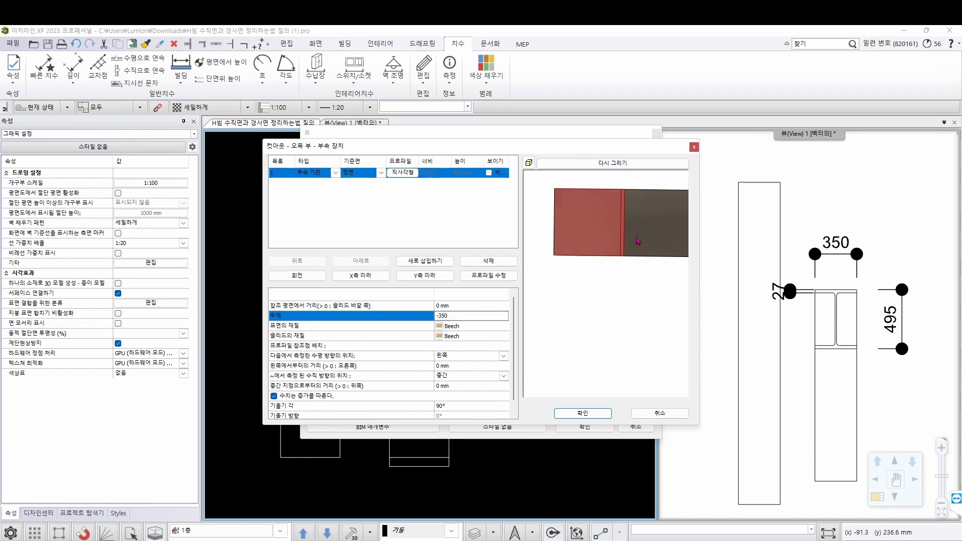
mouse_move(614, 271)
mouse_down()
mouse_move(624, 316)
mouse_move(623, 258)
mouse_up()
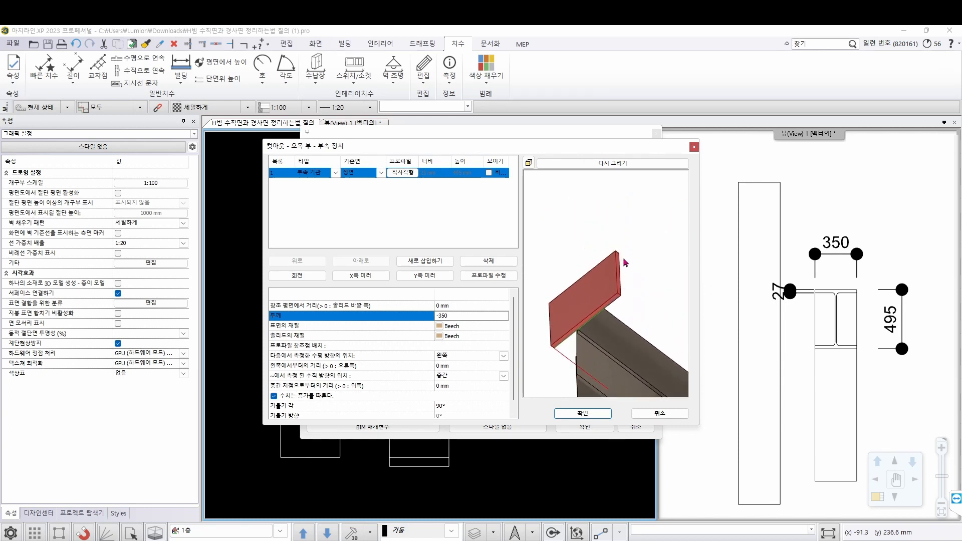
Turn off the accessory plate's "수치는 증가를 따른다" (dimensions follow rise) option to stand the plate vertically.
drag(629, 303, 636, 281)
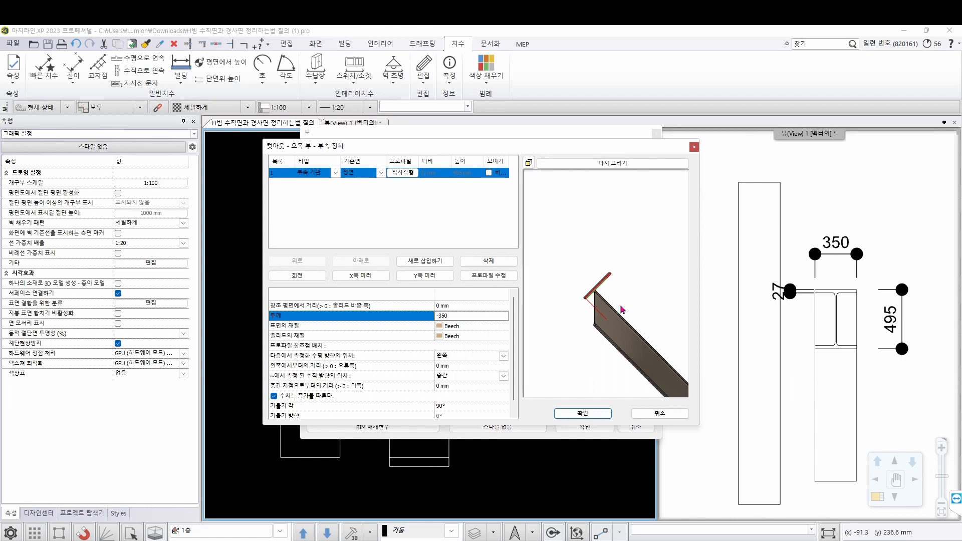
drag(599, 285, 554, 292)
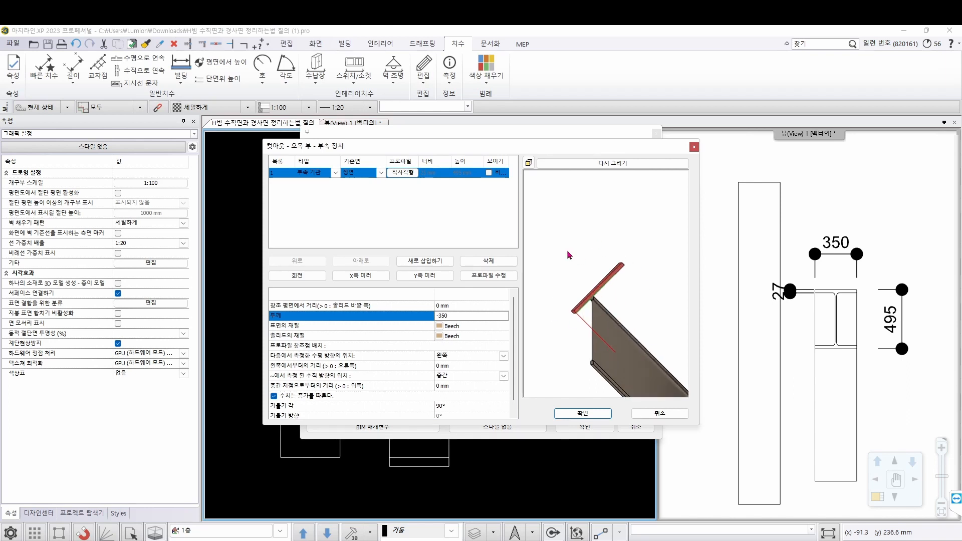
drag(604, 318, 563, 246)
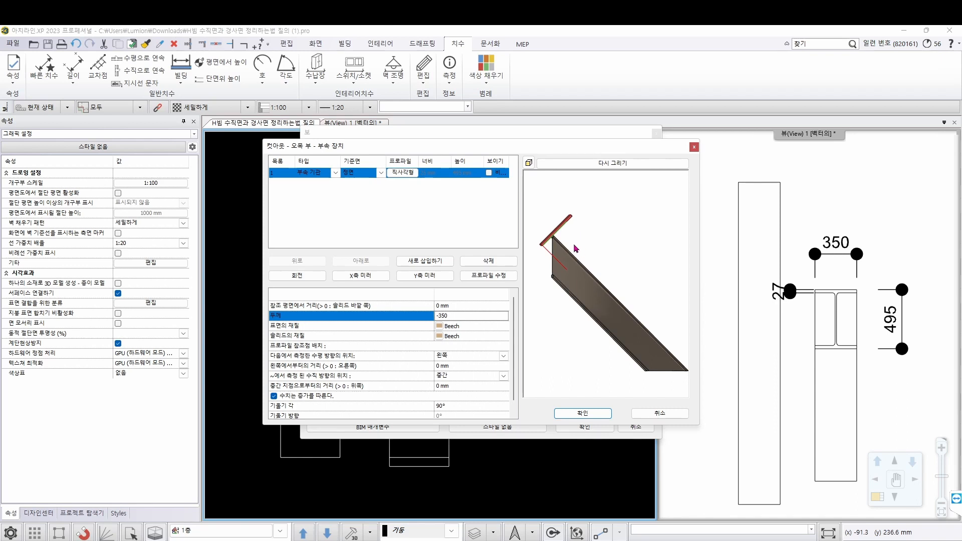
click(293, 397)
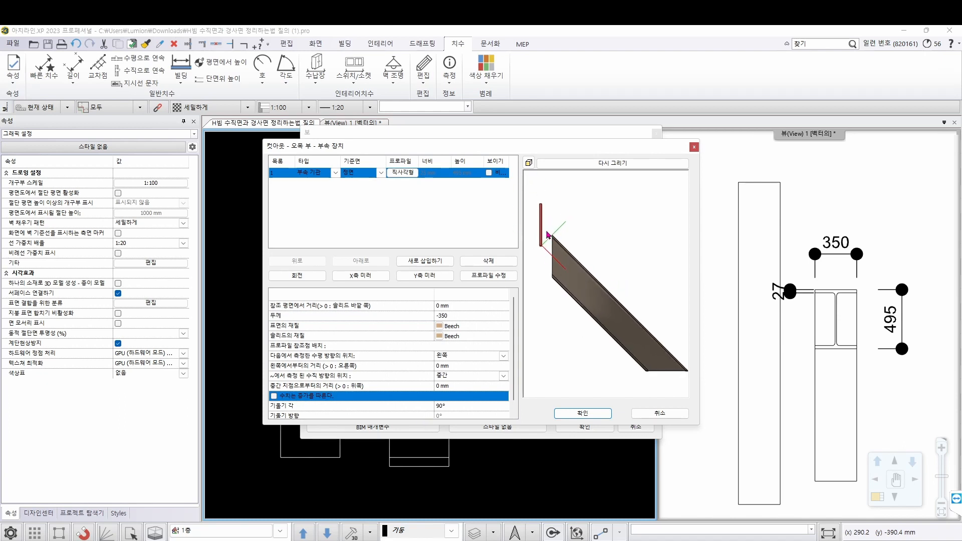
Inspect the plate's offset from the beam's vertical cut and set its vertical position to be measured from the bottom (바닥).
scroll(551, 233, up, 2)
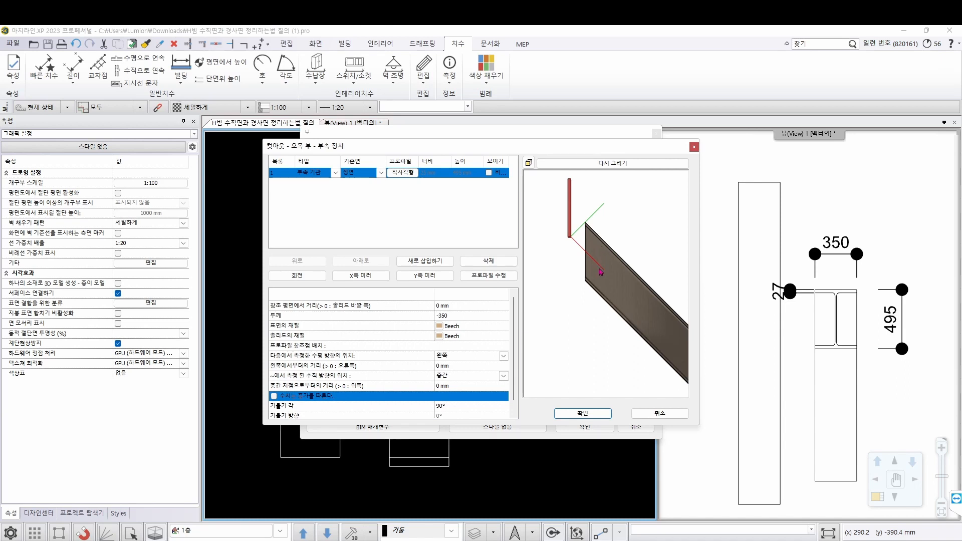
mouse_move(595, 227)
mouse_down()
mouse_move(619, 346)
mouse_move(591, 302)
mouse_move(585, 247)
mouse_move(593, 242)
mouse_up()
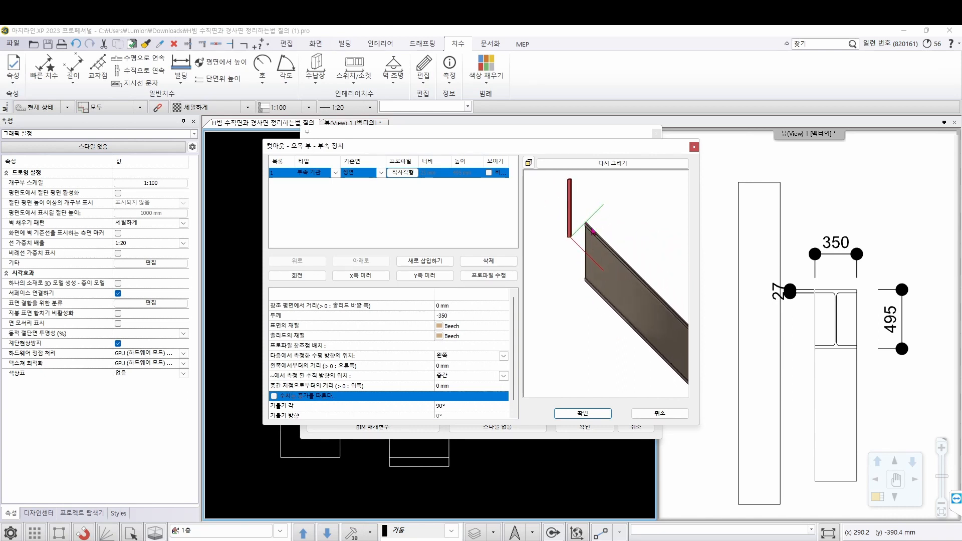
scroll(635, 255, down, 5)
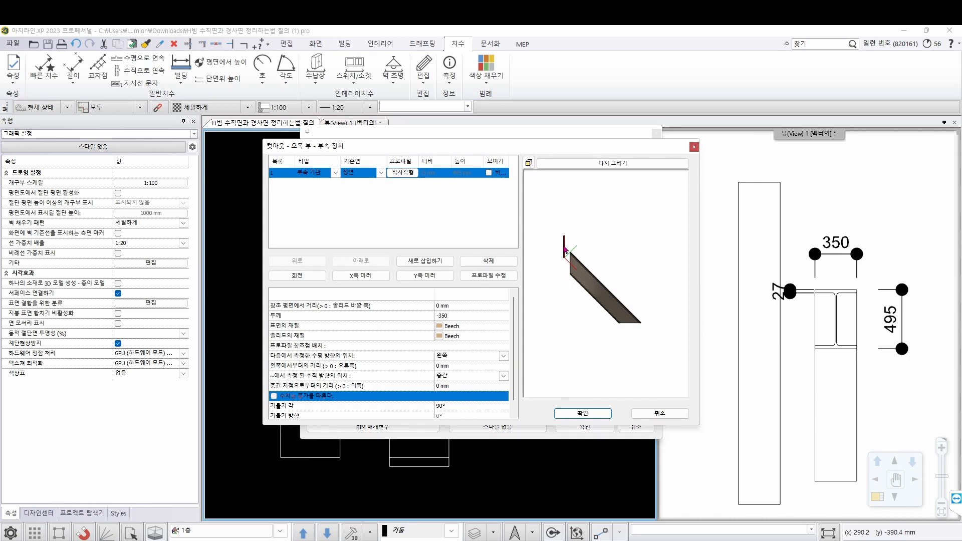
scroll(567, 250, up, 2)
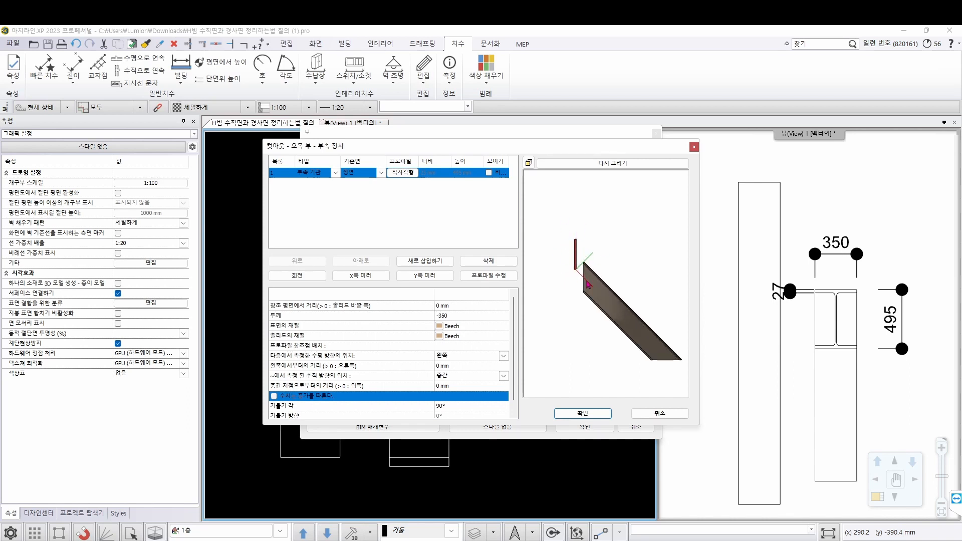
scroll(593, 271, up, 2)
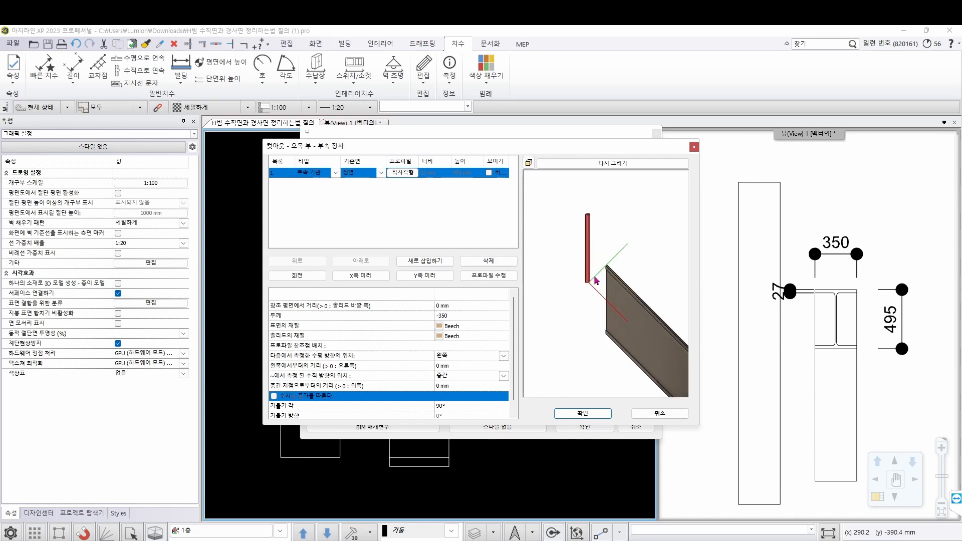
scroll(588, 283, up, 1)
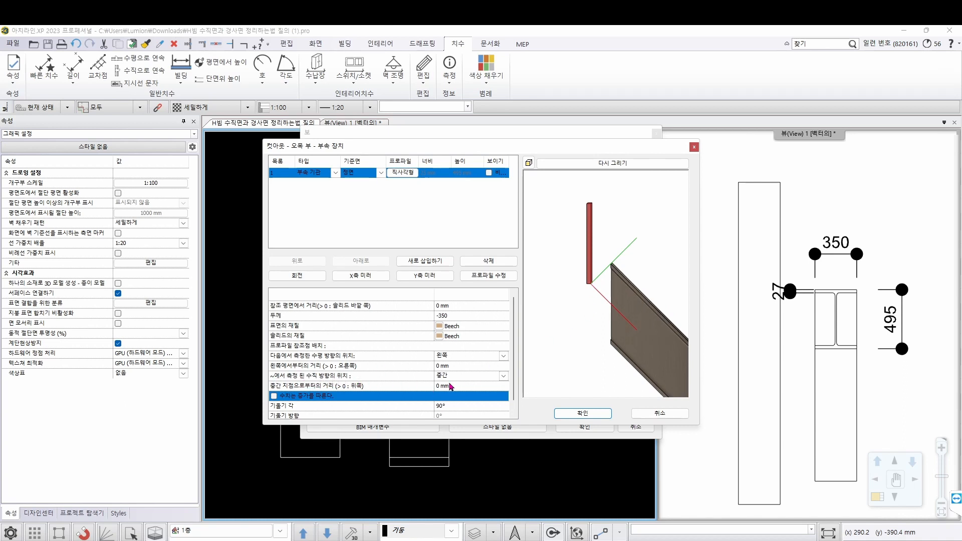
scroll(610, 234, up, 1)
drag(609, 234, 630, 237)
scroll(622, 247, up, 5)
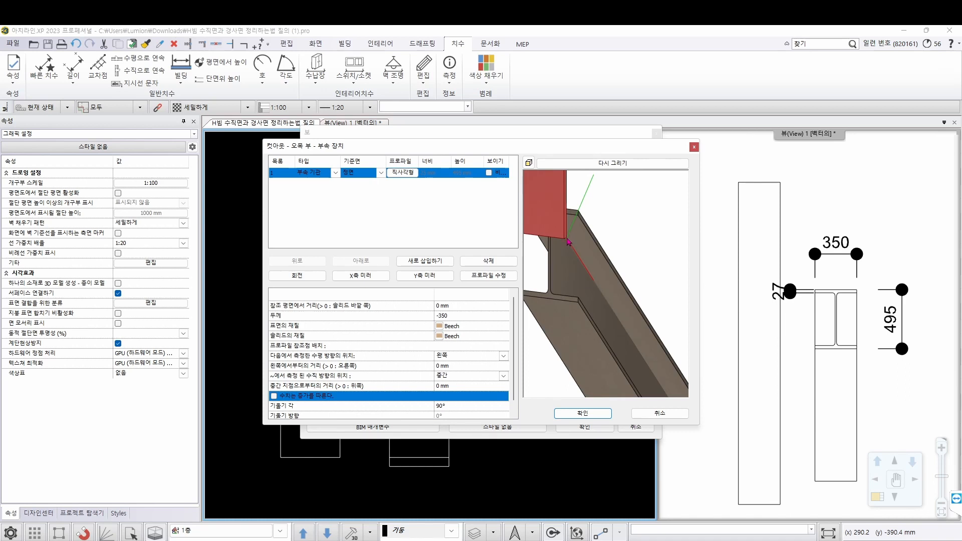
scroll(570, 241, up, 1)
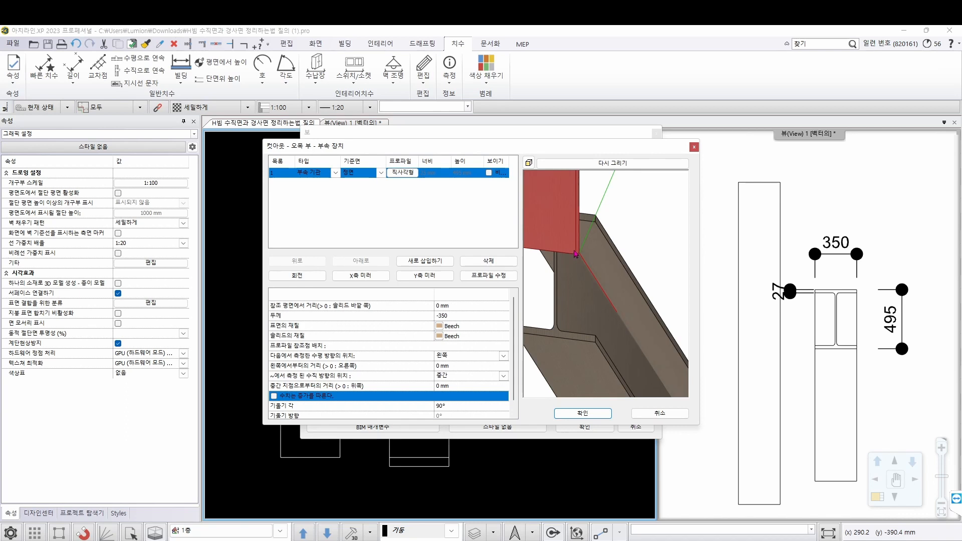
click(450, 375)
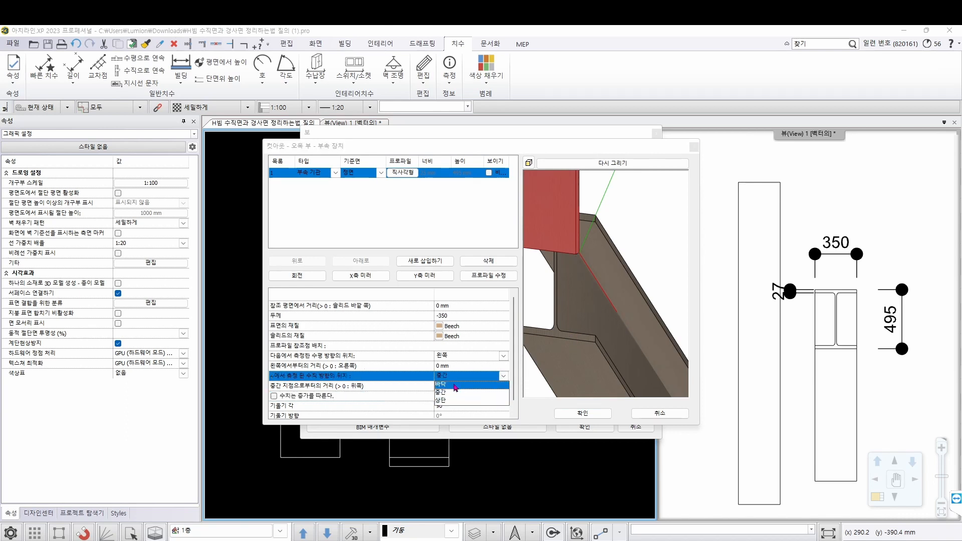
click(441, 384)
Set the accessory plate's distance from the left to 350 mm and check its fit against the beam end.
drag(638, 302, 586, 296)
scroll(576, 290, down, 5)
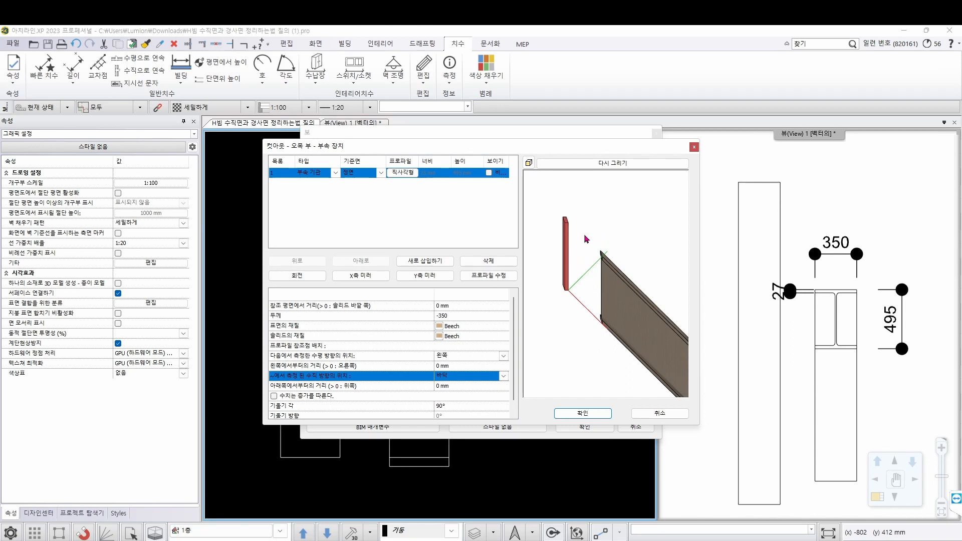
click(444, 366)
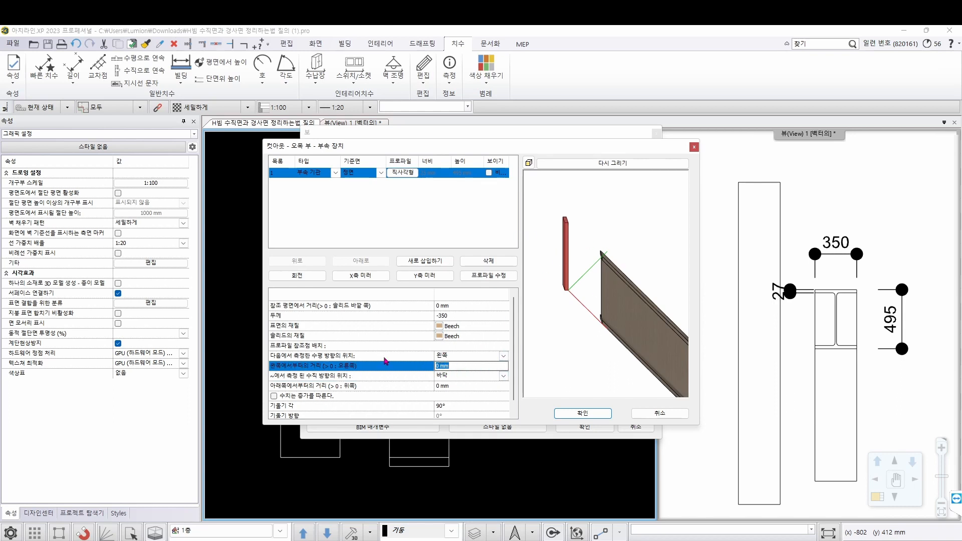
text(350)
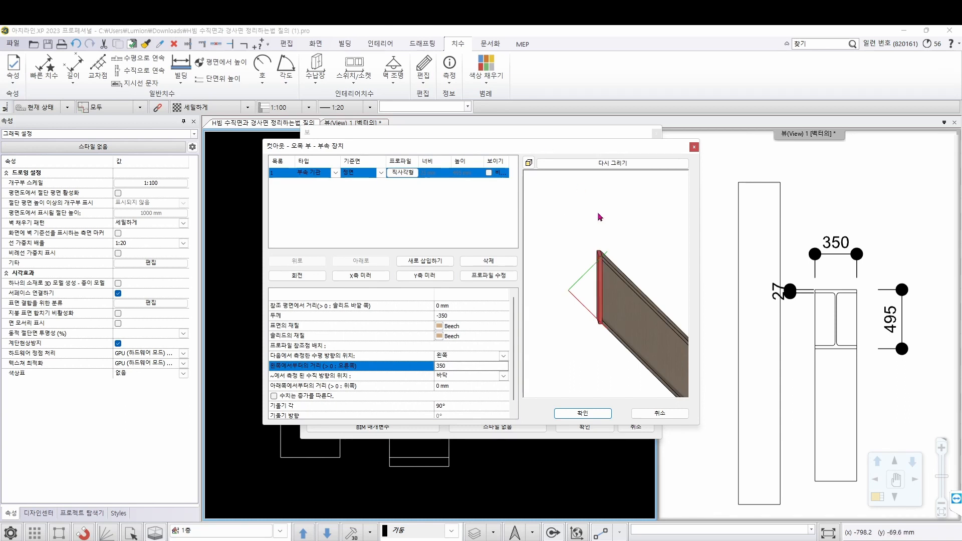
scroll(581, 190, up, 3)
drag(578, 286, 615, 300)
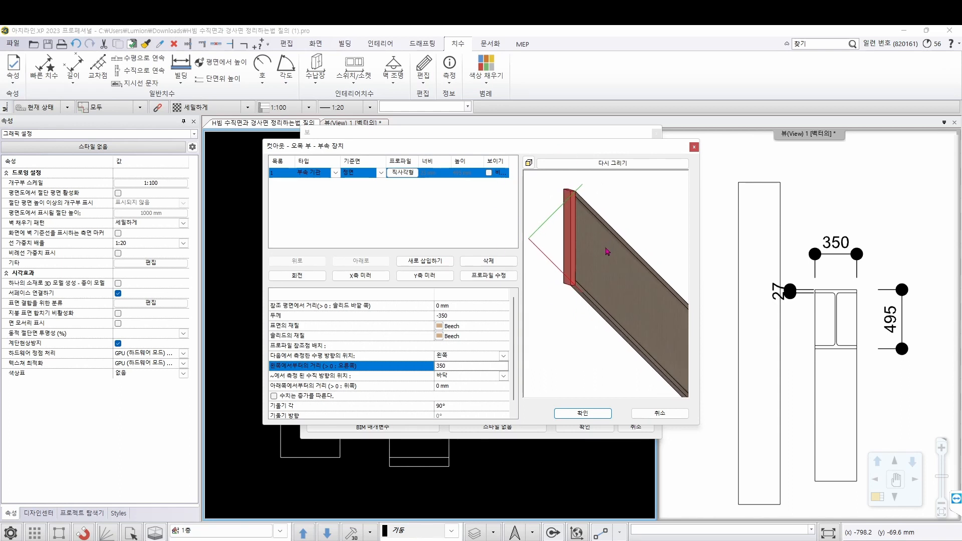
Insert a second accessory plate and set its horizontal position to be measured from the right (오른쪽).
scroll(604, 262, down, 5)
drag(613, 272, 576, 304)
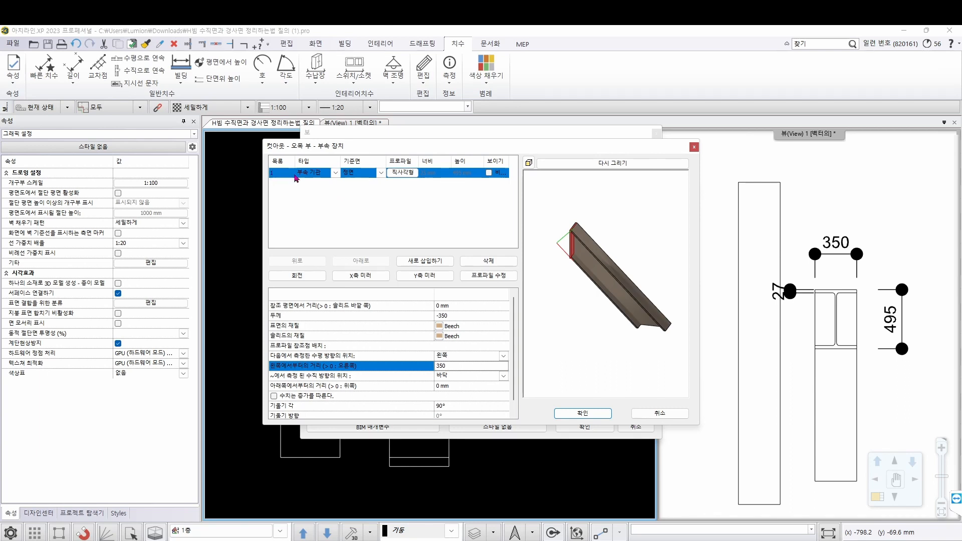
click(419, 262)
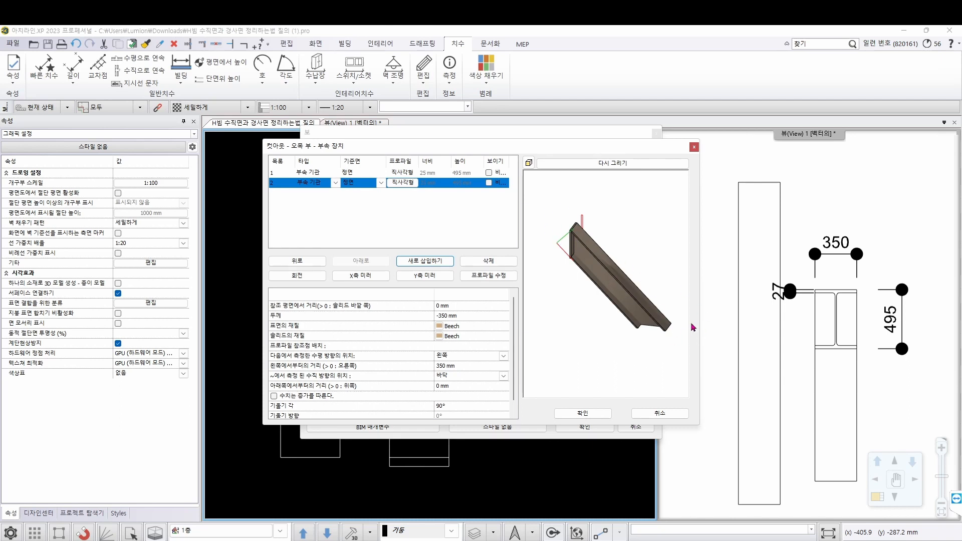
click(450, 357)
click(451, 380)
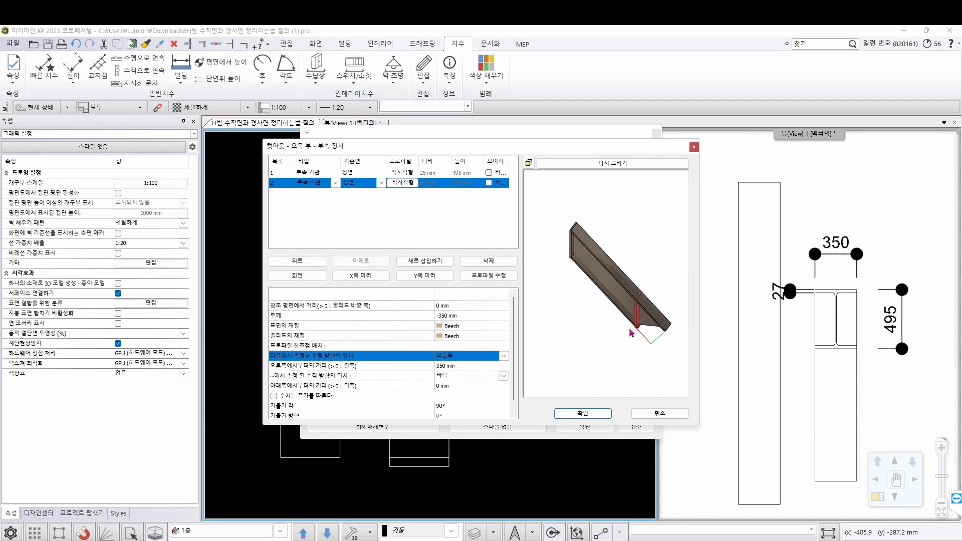
Set the second plate's vertical position to be measured from the top (상단).
drag(637, 339, 665, 320)
scroll(606, 273, up, 5)
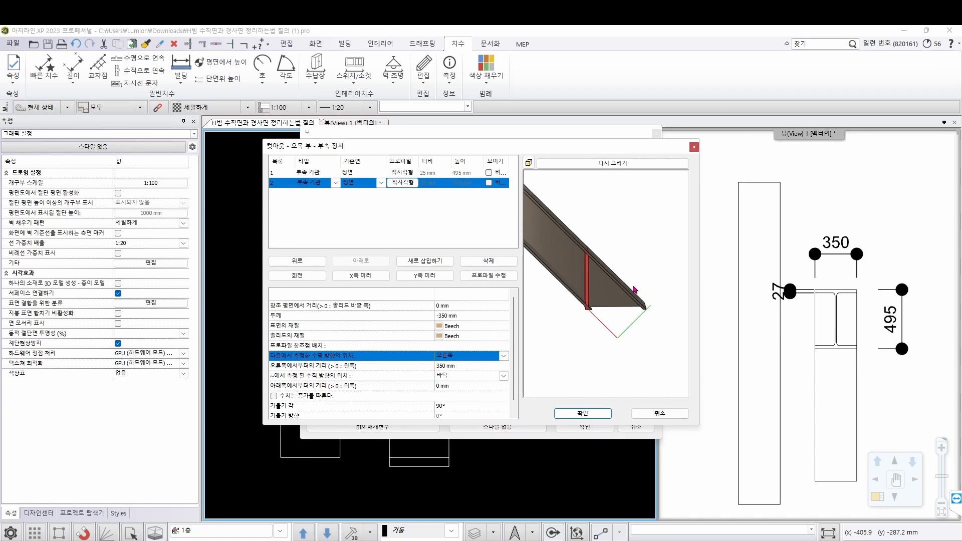
middle_drag(559, 268, 611, 296)
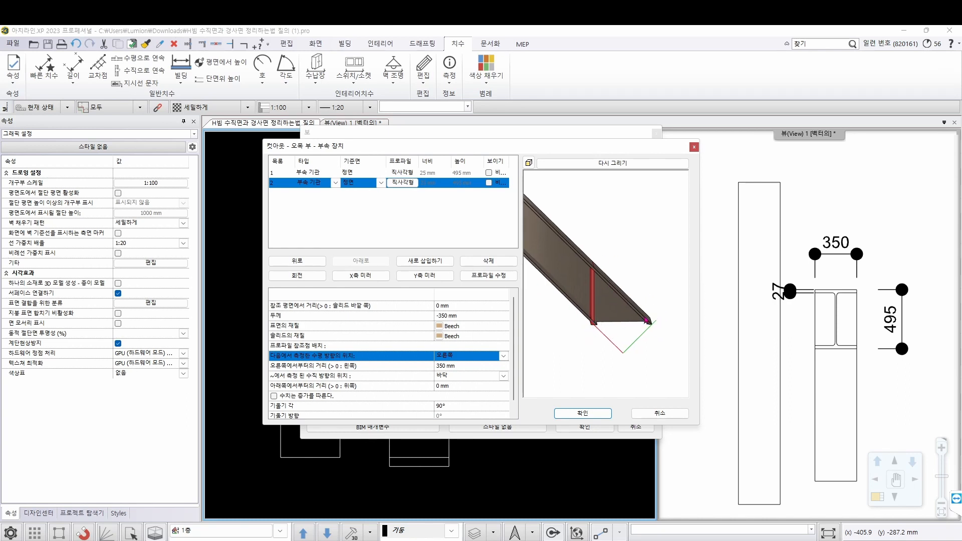
click(457, 381)
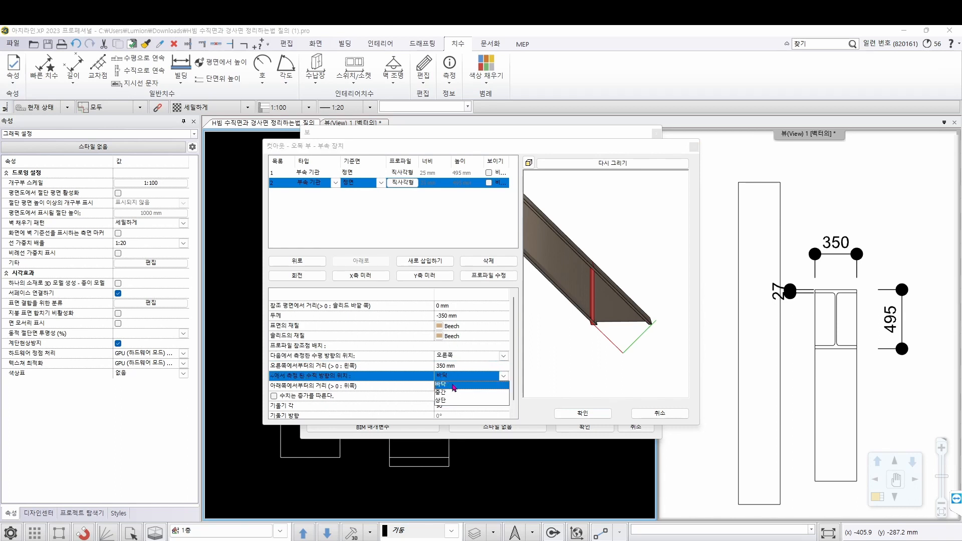
click(444, 407)
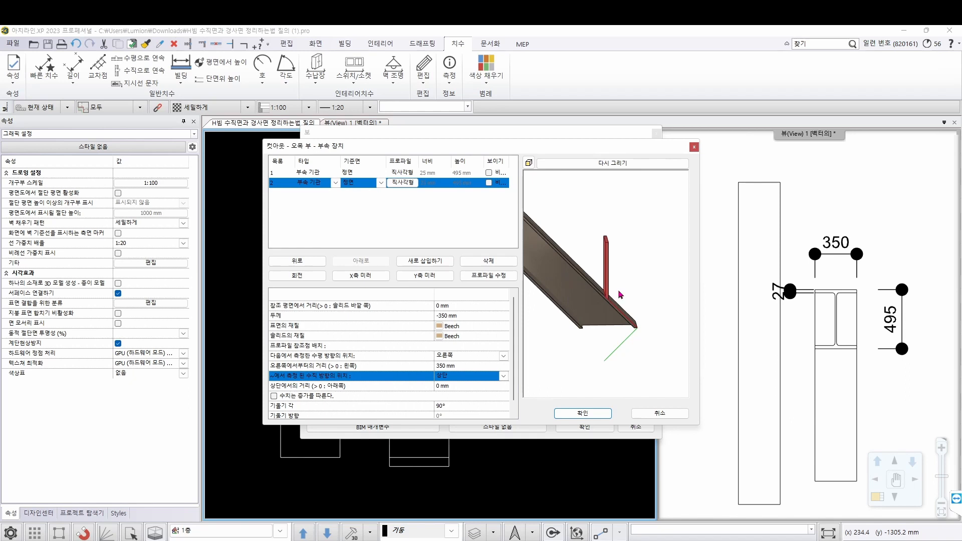
Set the second plate's distance from the right to 0 and check its position at the beam's lower corner.
click(453, 370)
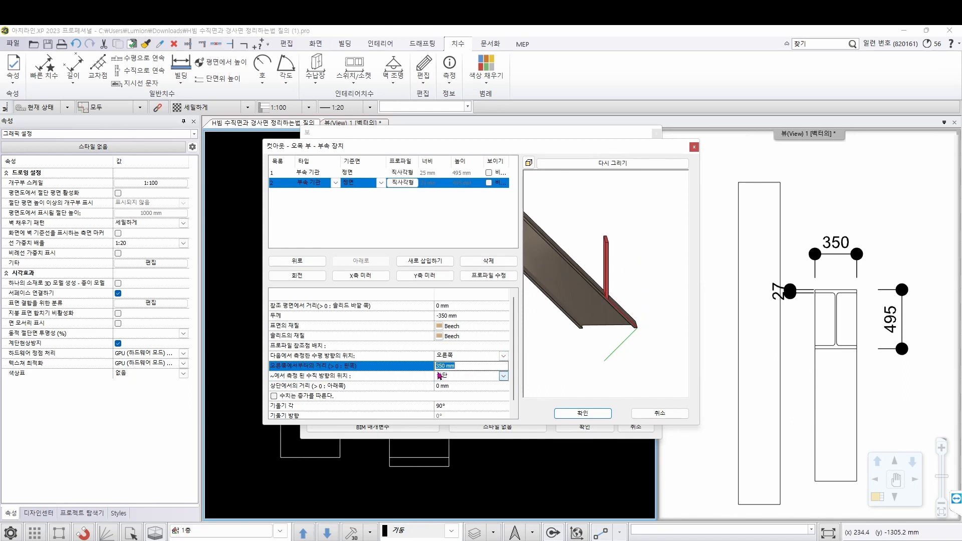
text(0)
scroll(656, 374, up, 3)
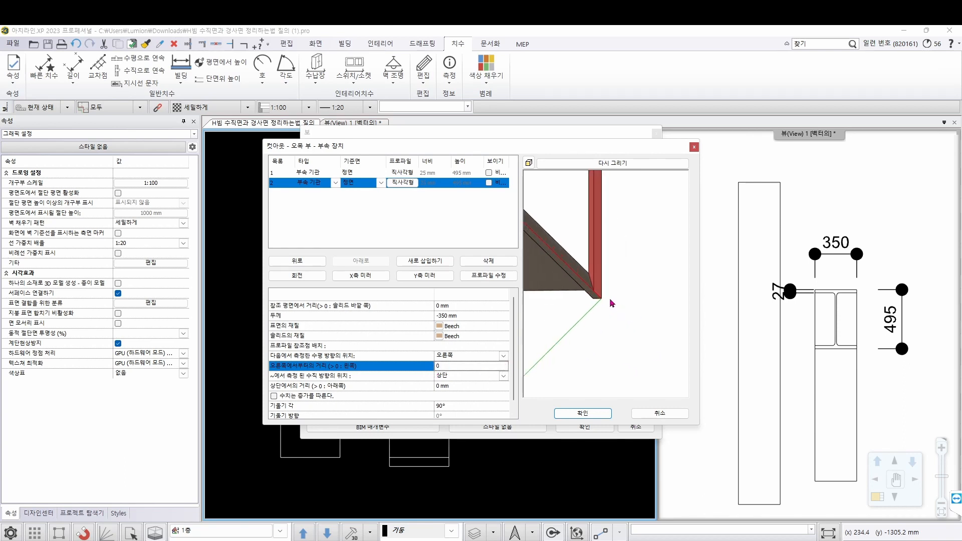
drag(603, 301, 575, 232)
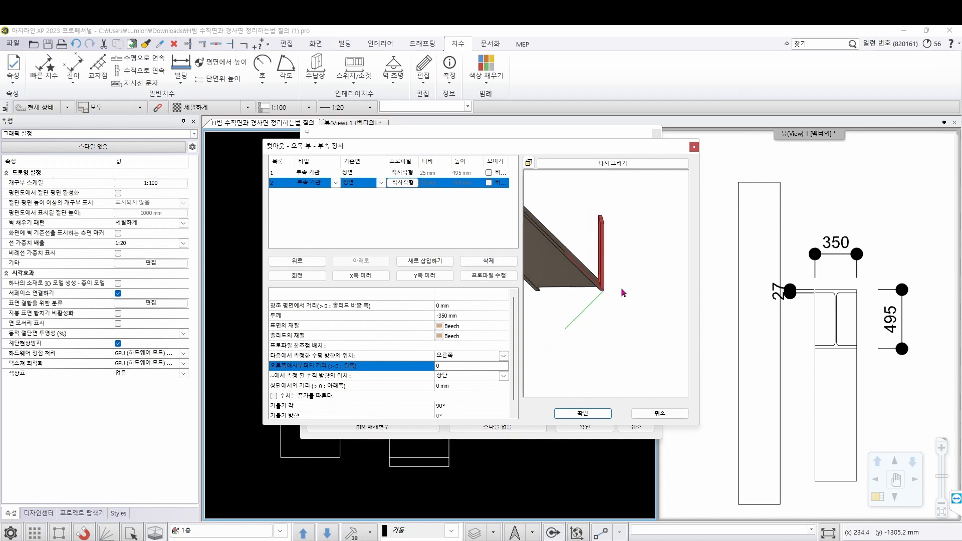
middle_drag(542, 280, 570, 288)
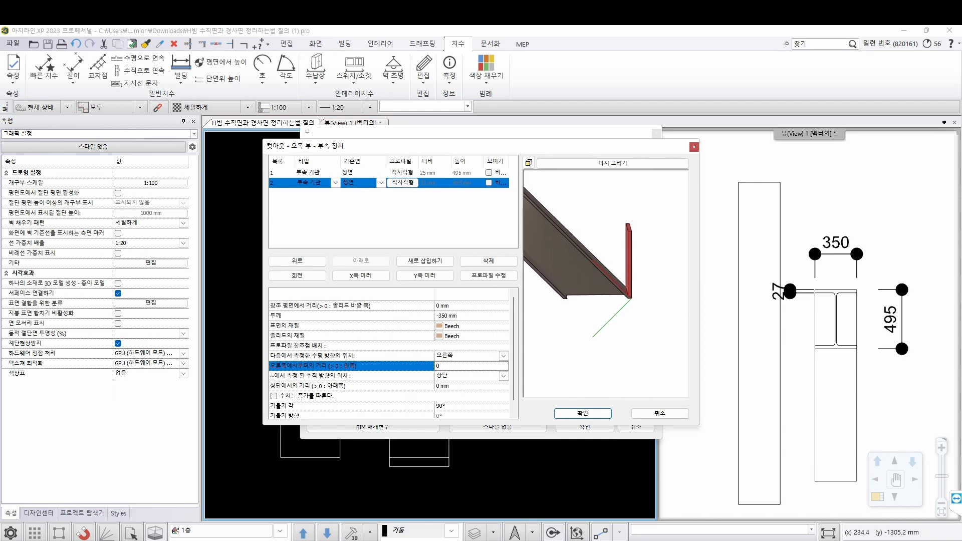
Rotate the second plate to lie along the beam's horizontal lower cut, and apply both accessory plates to the beam.
click(299, 277)
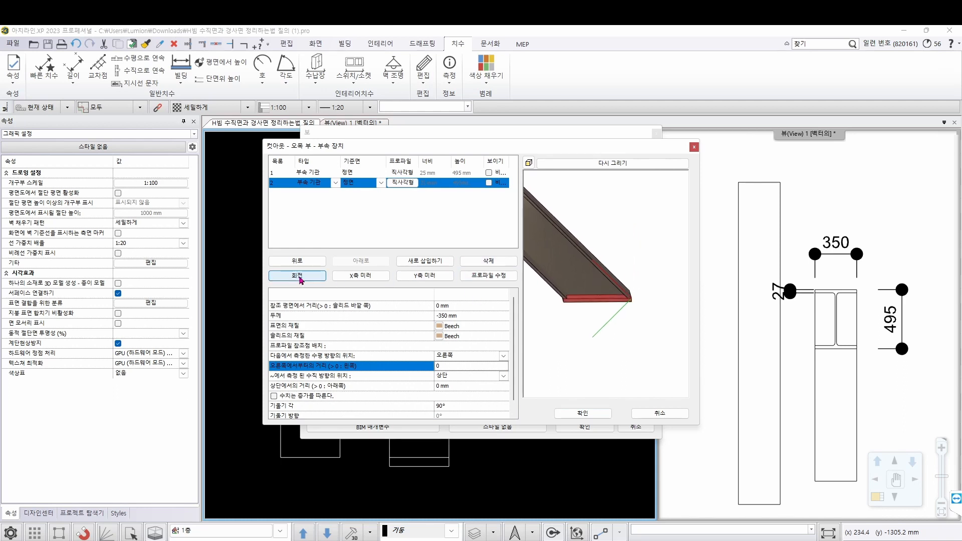
click(299, 276)
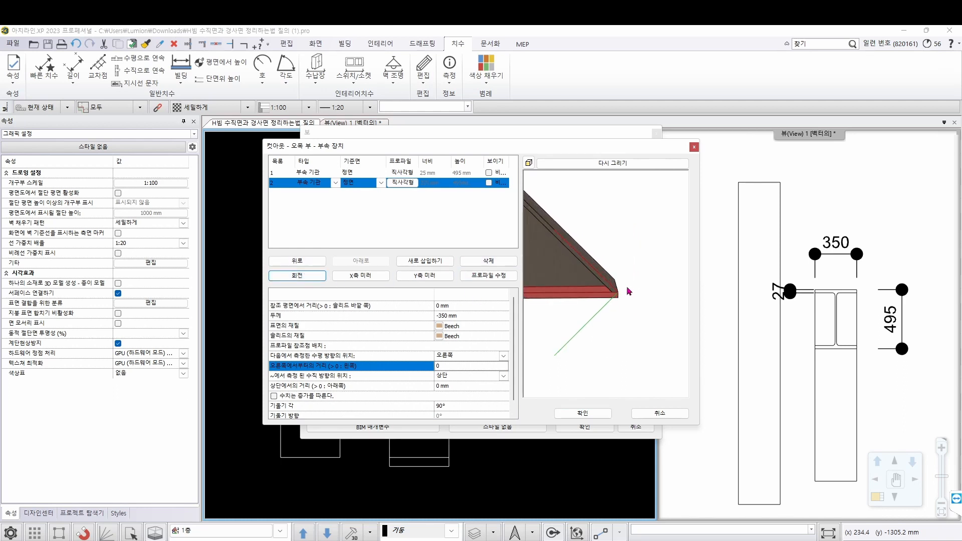
scroll(617, 216, down, 5)
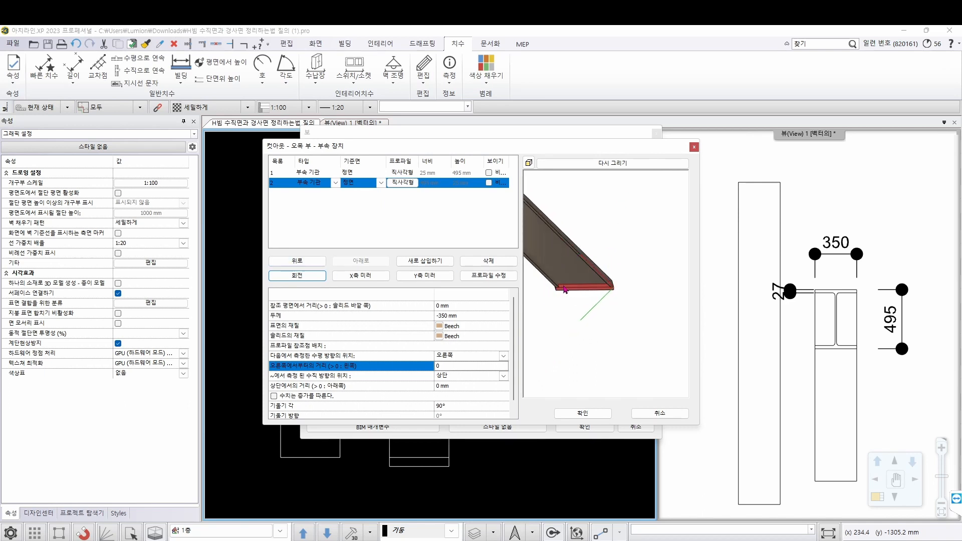
scroll(564, 290, down, 3)
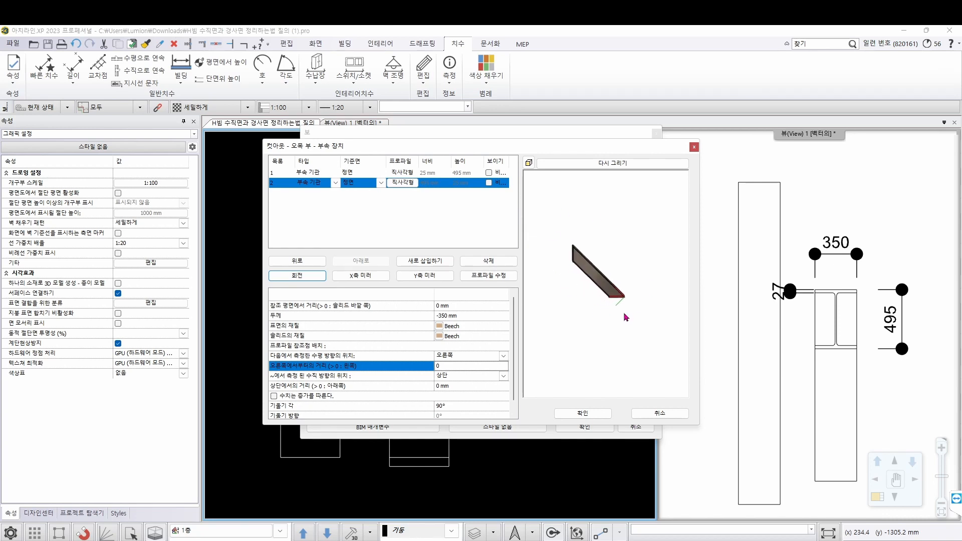
click(597, 413)
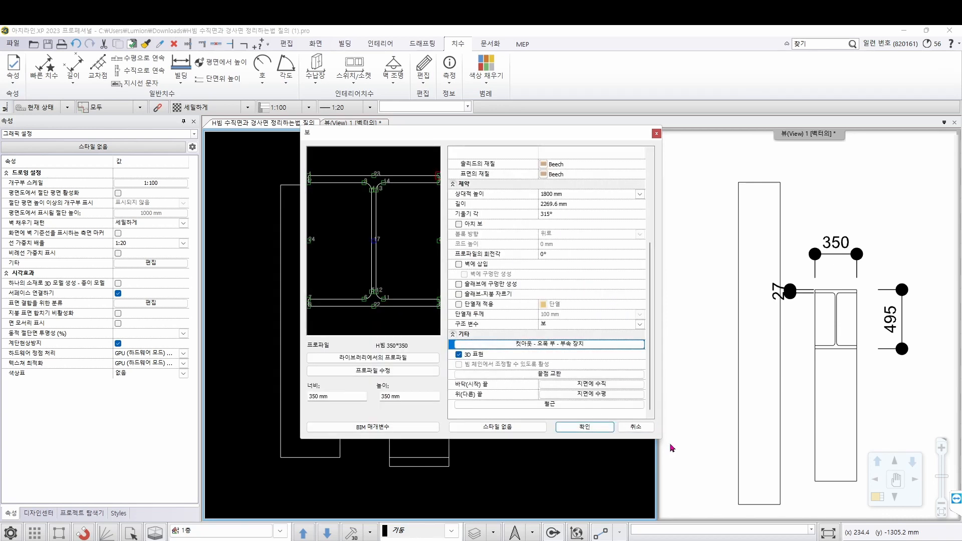
click(597, 427)
Switch the 3D view to axonometric projection (축측 투영도) and examine the two diagonal beams and the new end plates from several angles.
click(882, 215)
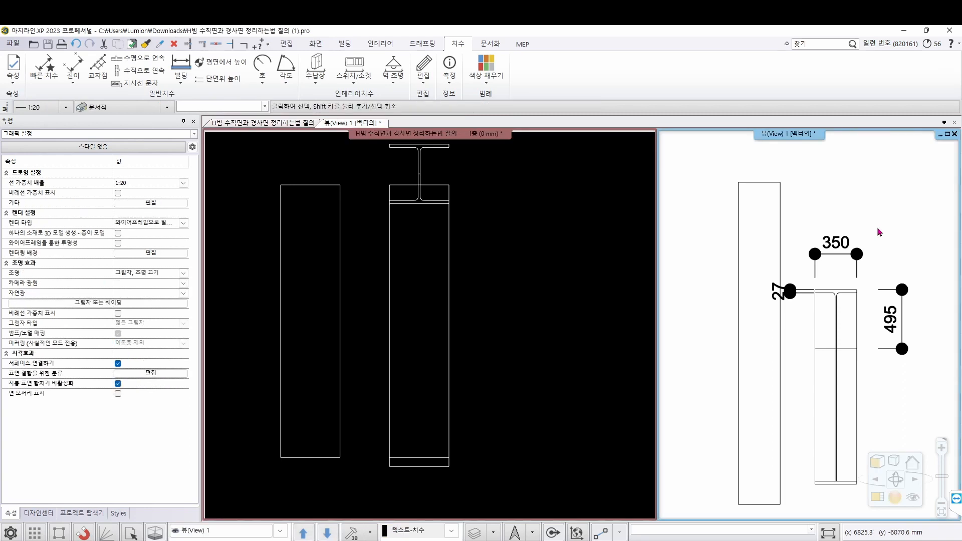
click(877, 461)
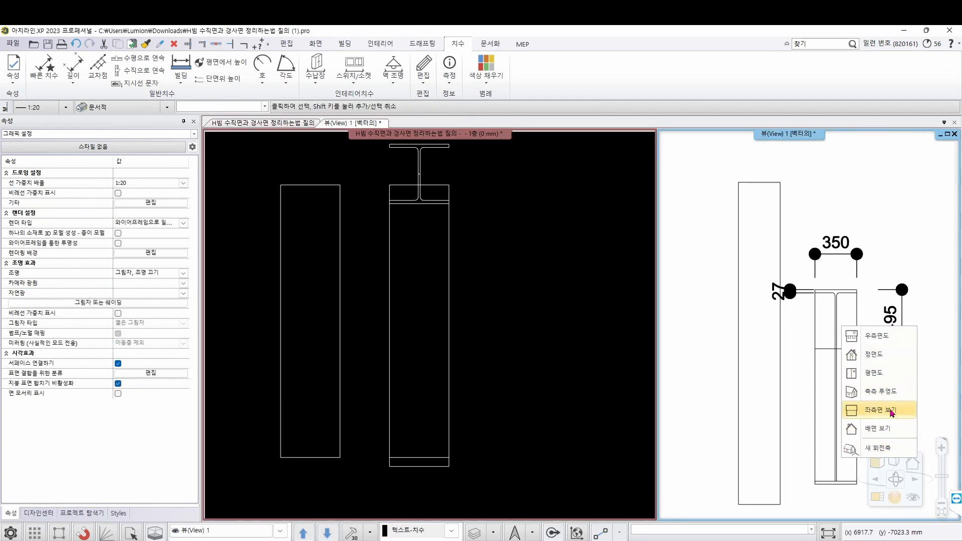
click(889, 392)
scroll(797, 334, up, 5)
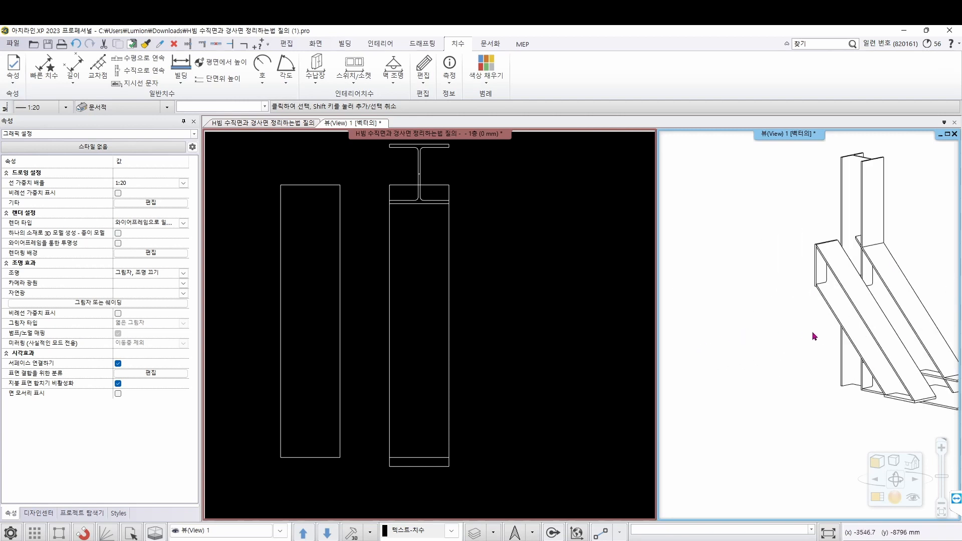
right_click(880, 345)
mouse_move(844, 337)
click(726, 376)
key(Escape)
scroll(817, 374, down, 2)
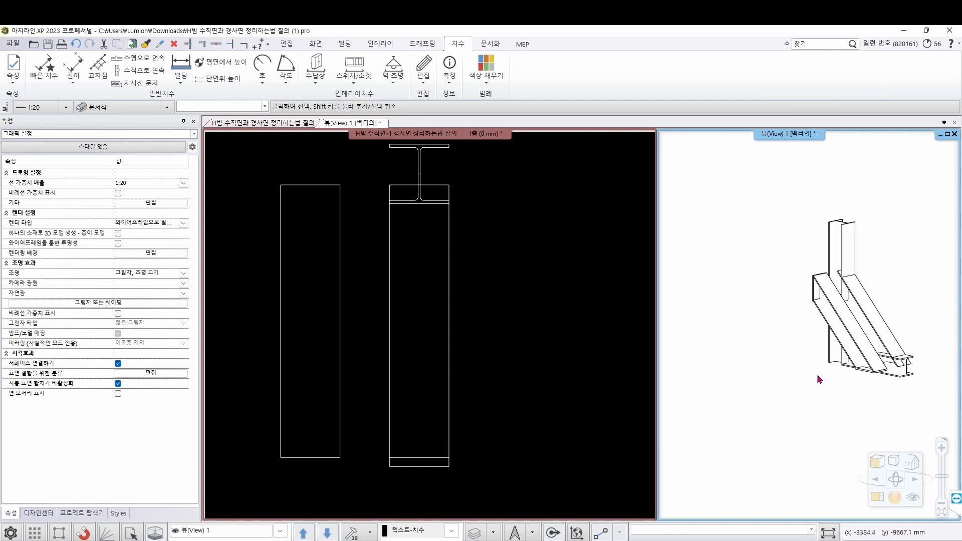
right_click(868, 356)
click(868, 369)
scroll(801, 315, down, 1)
scroll(829, 344, up, 3)
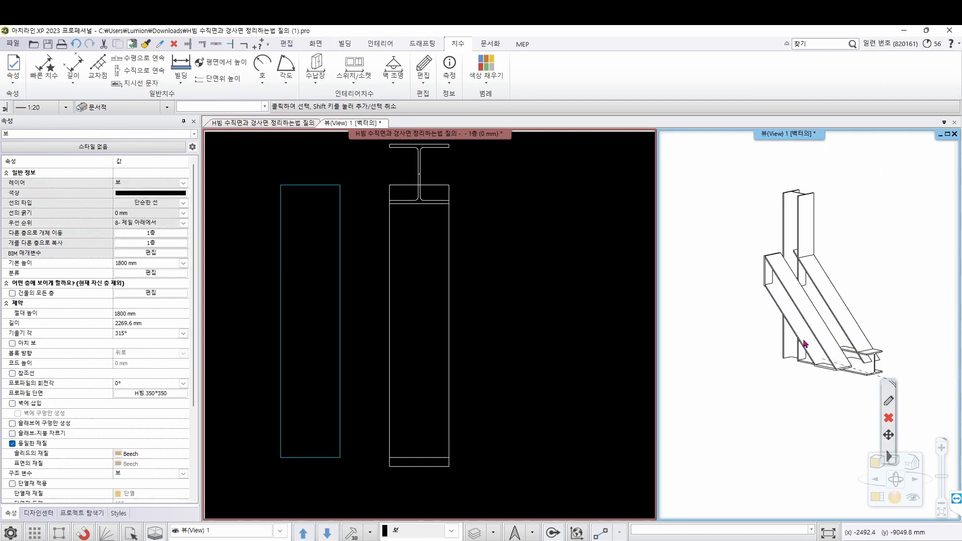
middle_drag(780, 289, 840, 297)
middle_drag(834, 344, 740, 319)
middle_drag(772, 348, 798, 345)
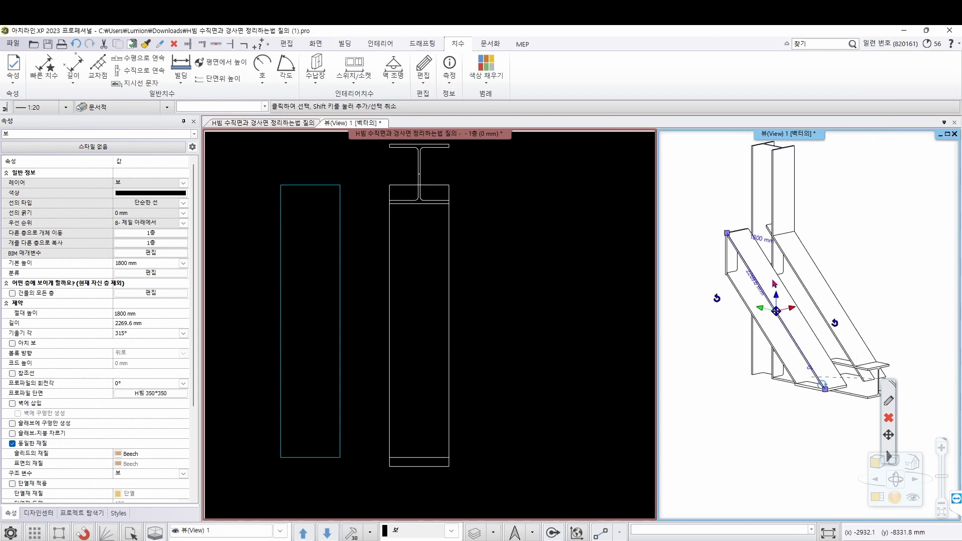
Delete the diagonal beam without end plates that stands between the column and the horizontal beam.
click(796, 259)
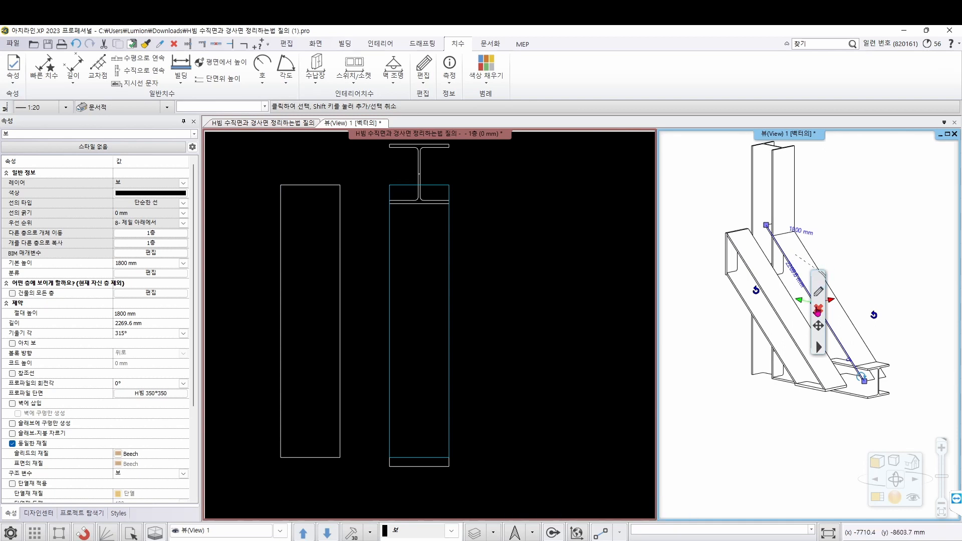
click(819, 309)
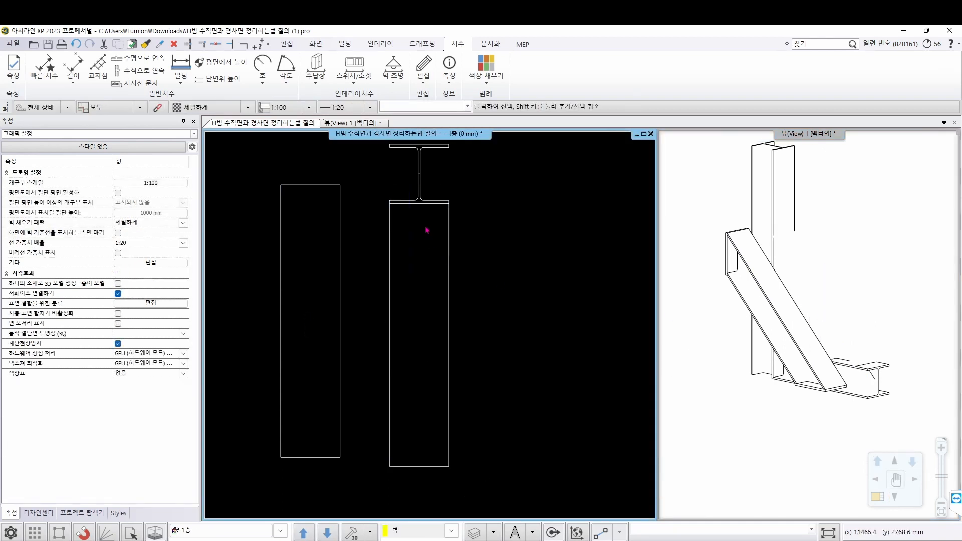
click(456, 205)
click(316, 350)
click(559, 270)
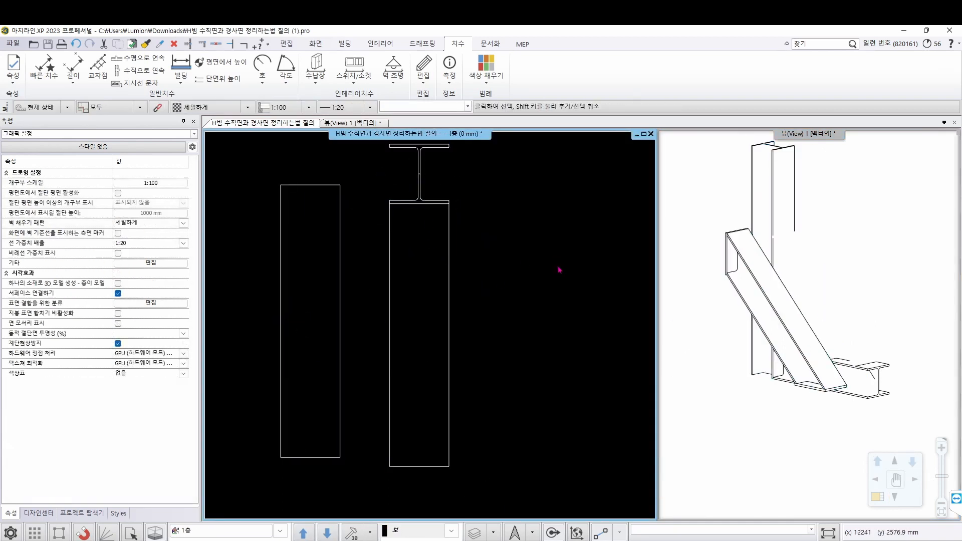
Move the diagonal beam with end plates in plan from its upper-left corner onto the column flange's lower-left corner.
click(341, 231)
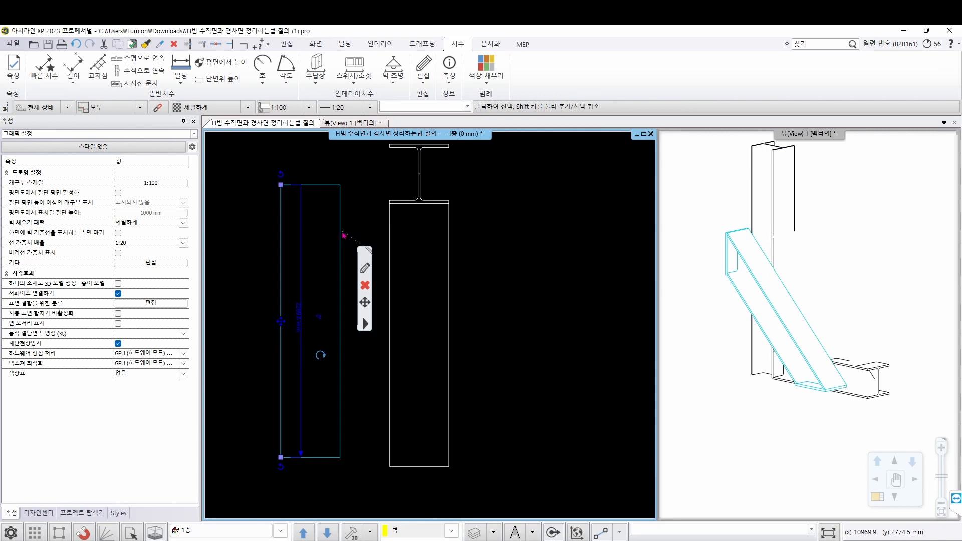
click(281, 185)
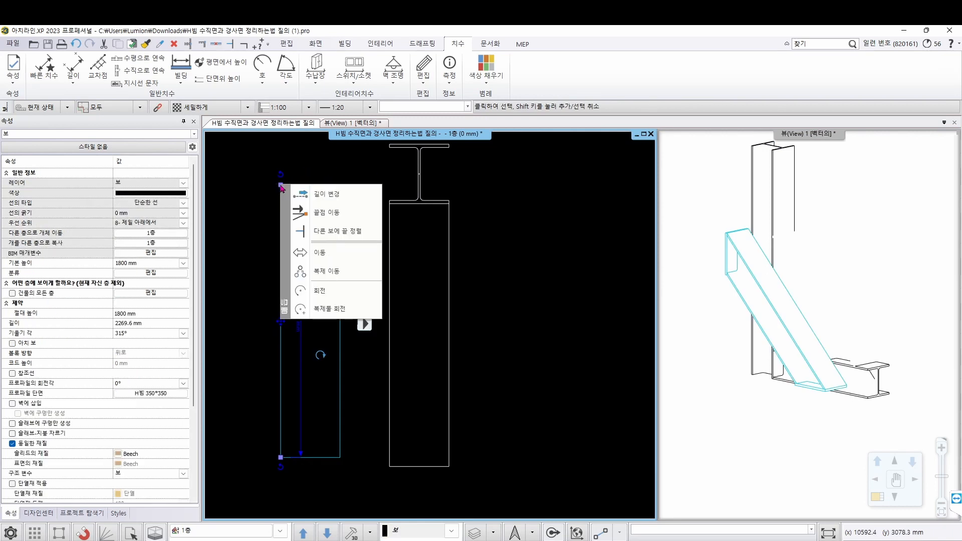
click(319, 253)
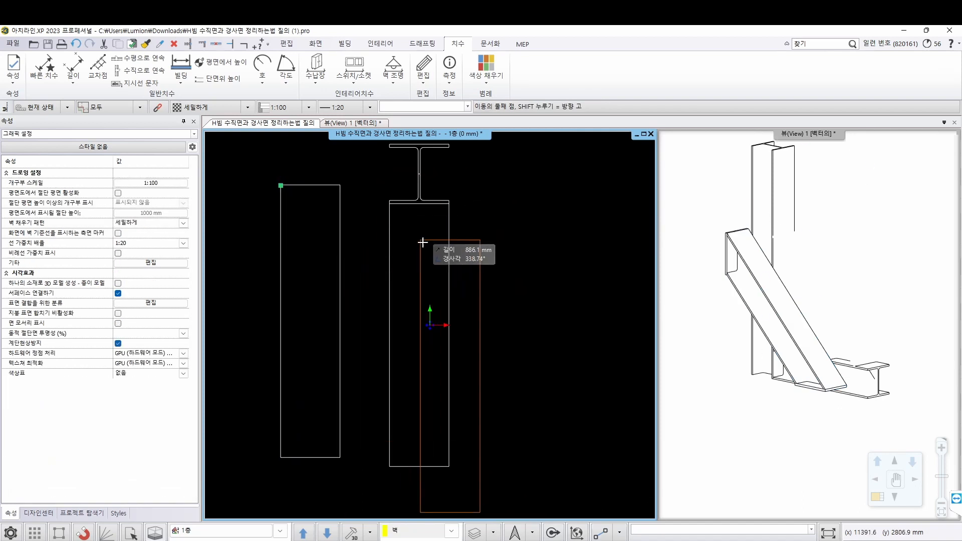
scroll(423, 238, up, 3)
scroll(456, 236, down, 2)
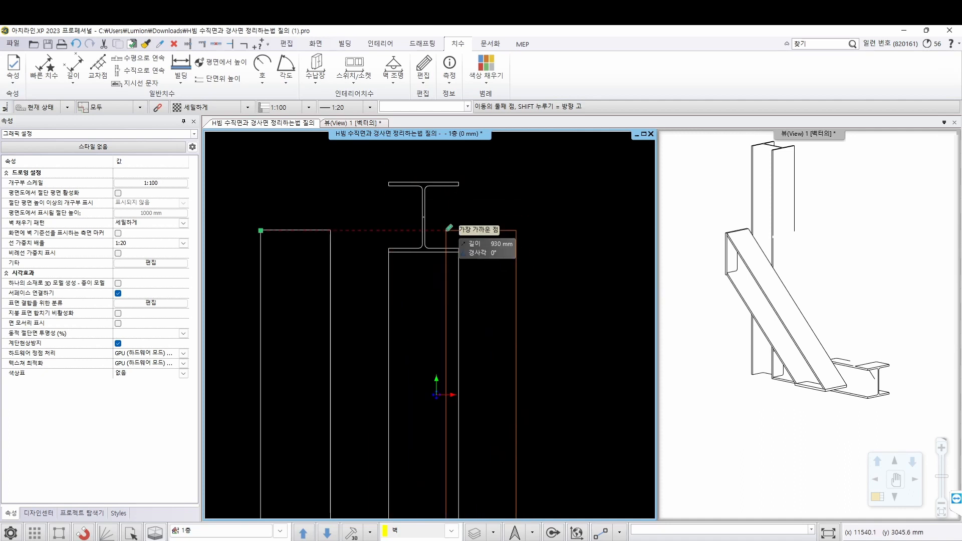
click(389, 251)
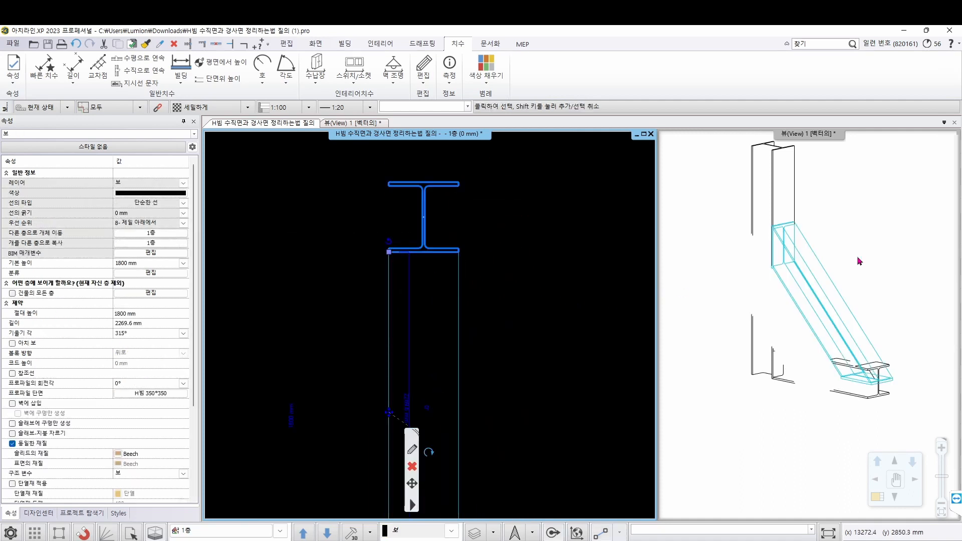
Convert the 3D view from vector to image display and inspect where the diagonal beam's upper end plate meets the column.
click(798, 273)
right_click(806, 140)
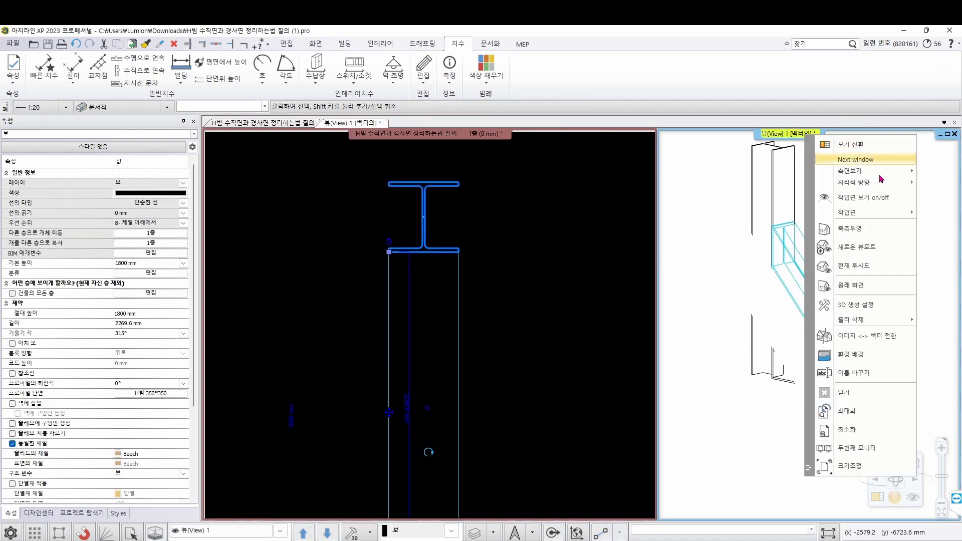
click(851, 336)
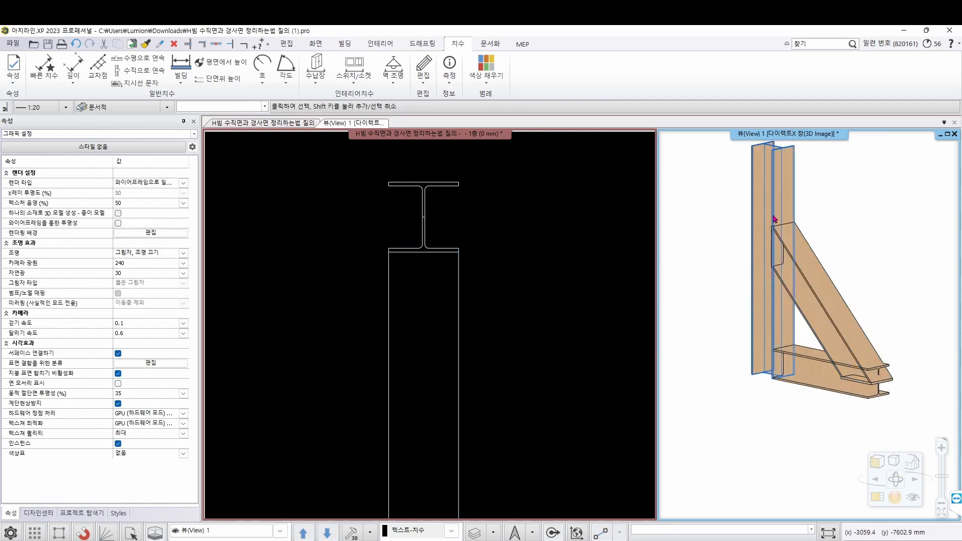
click(819, 314)
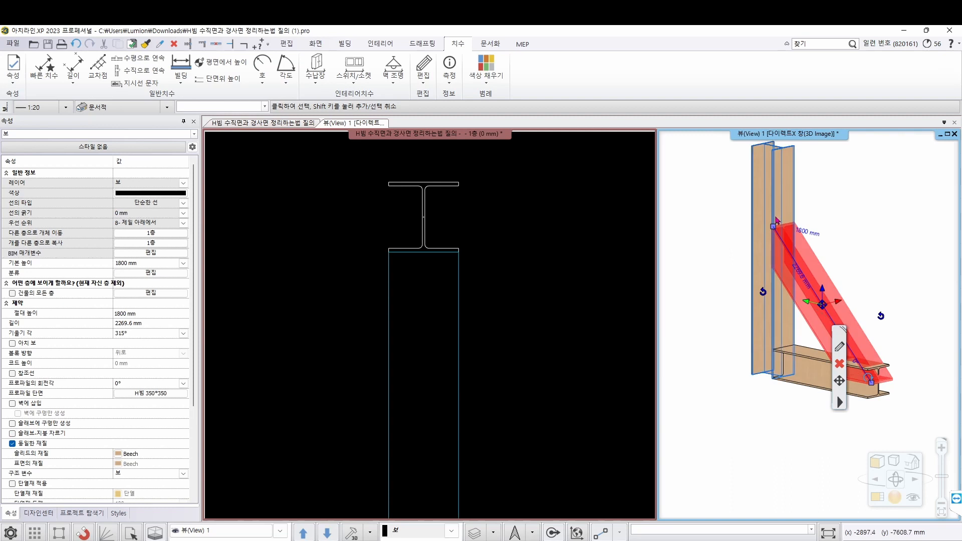
scroll(803, 272, up, 5)
scroll(803, 272, up, 5)
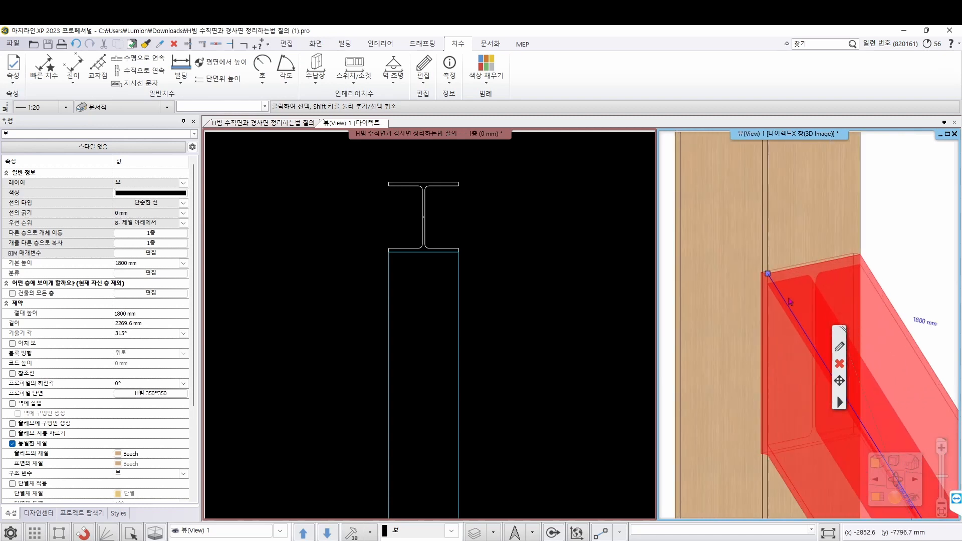
middle_drag(802, 305, 827, 295)
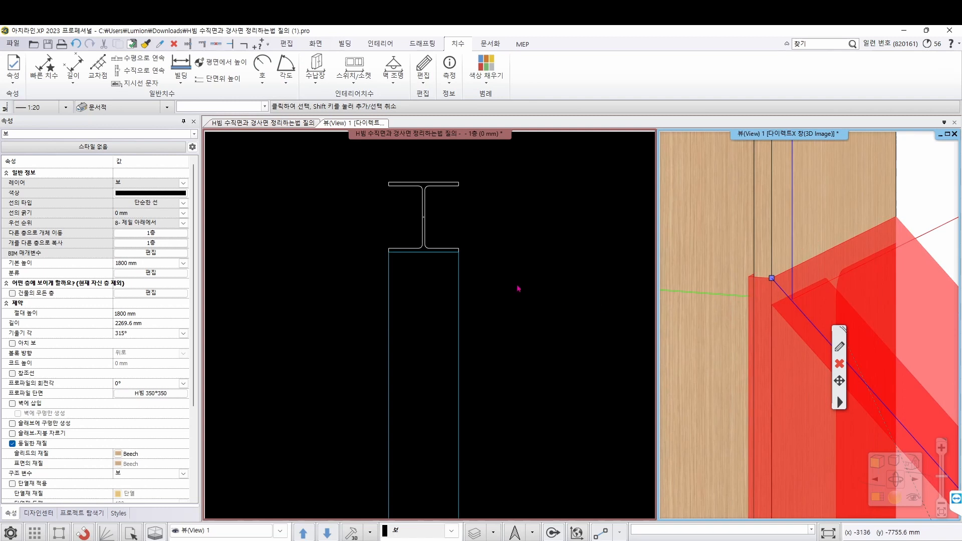
Move the diagonal beam straight away from the column in plan so its upper end plate sits against the flange face.
click(449, 287)
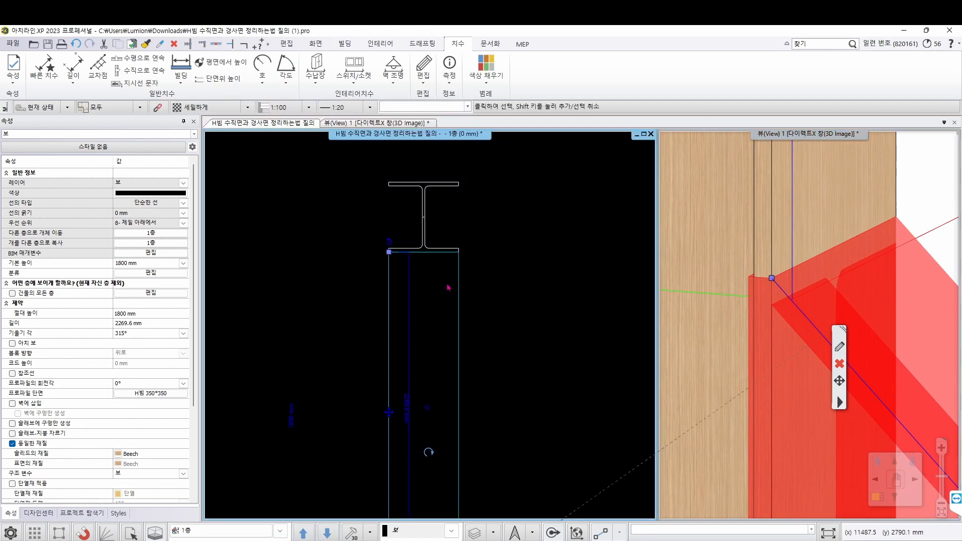
click(390, 254)
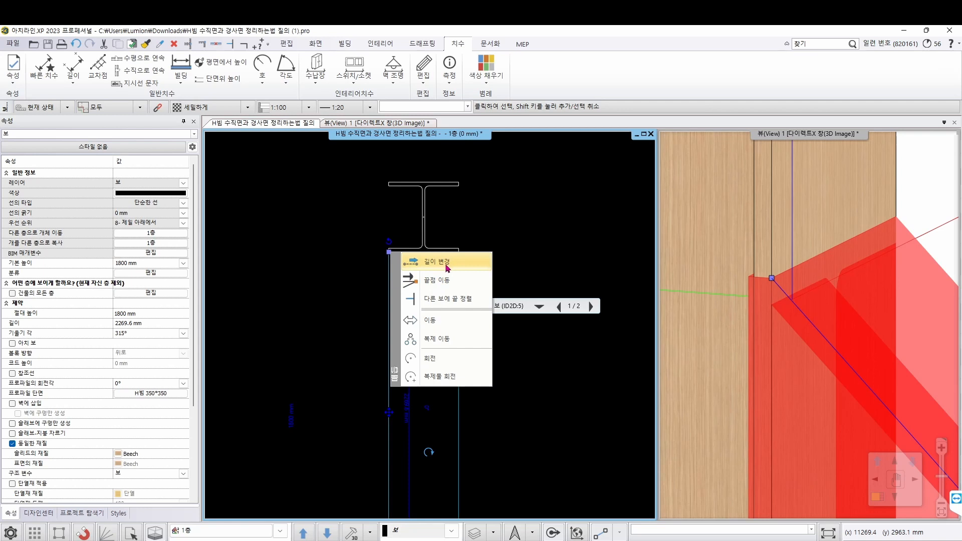
click(430, 320)
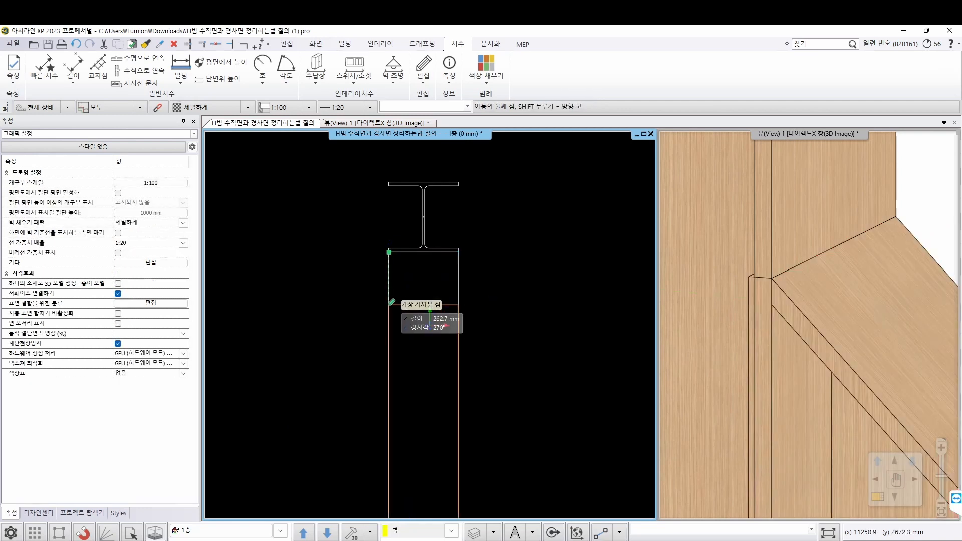
click(392, 303)
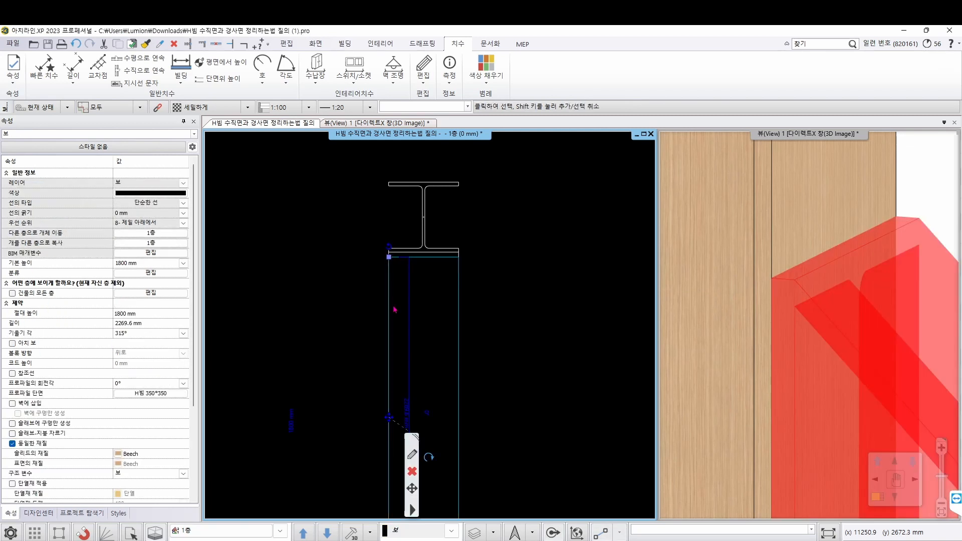
key(Return)
key(Escape)
Move the diagonal beam in 3D from its lower end plate's bottom corner to the top flange corner at the horizontal beam's end.
scroll(852, 346, down, 5)
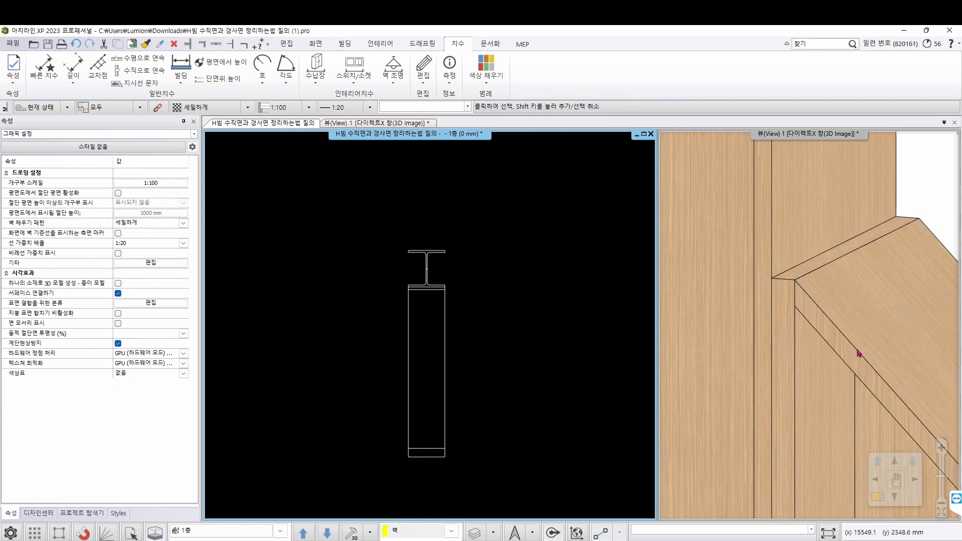
click(857, 355)
scroll(856, 355, down, 1)
scroll(856, 356, down, 5)
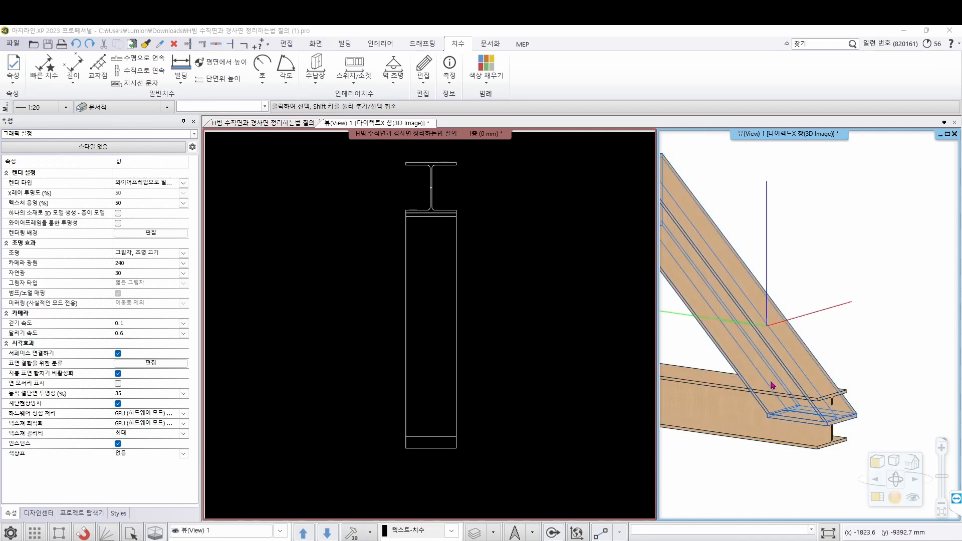
click(779, 354)
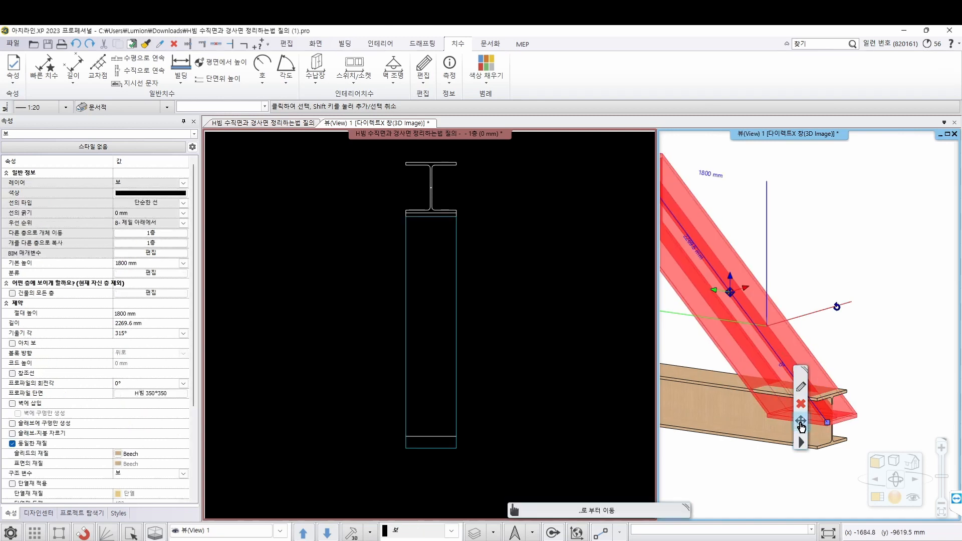
mouse_move(800, 425)
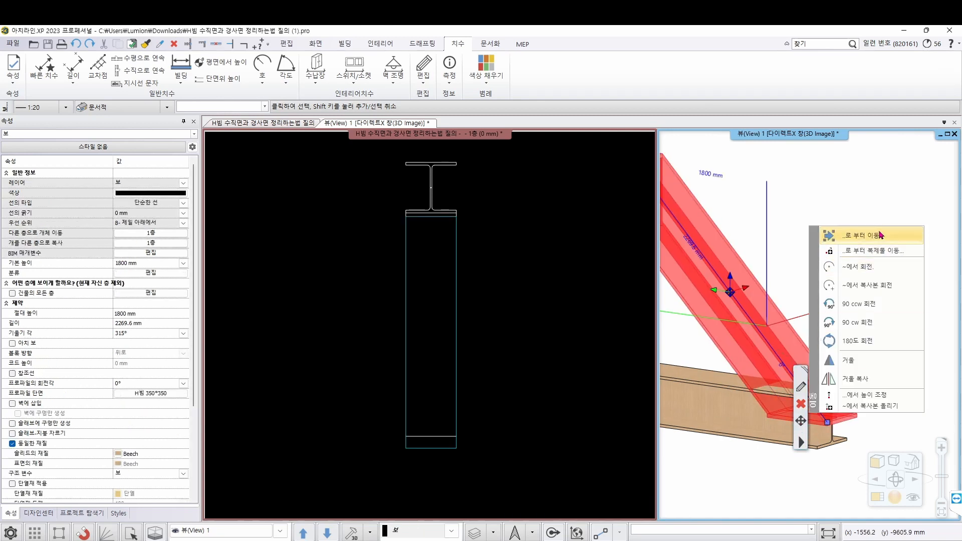
click(852, 236)
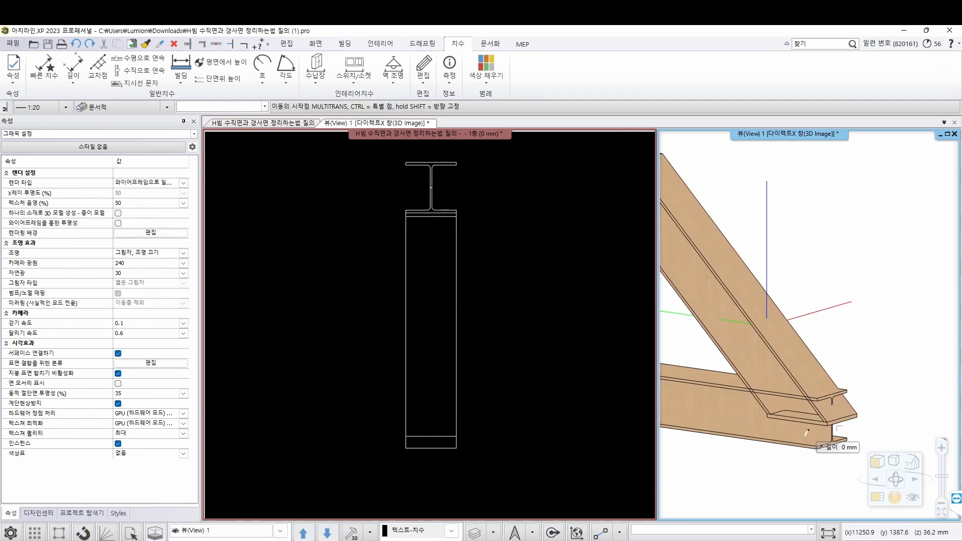
click(81, 535)
middle_drag(818, 399, 786, 359)
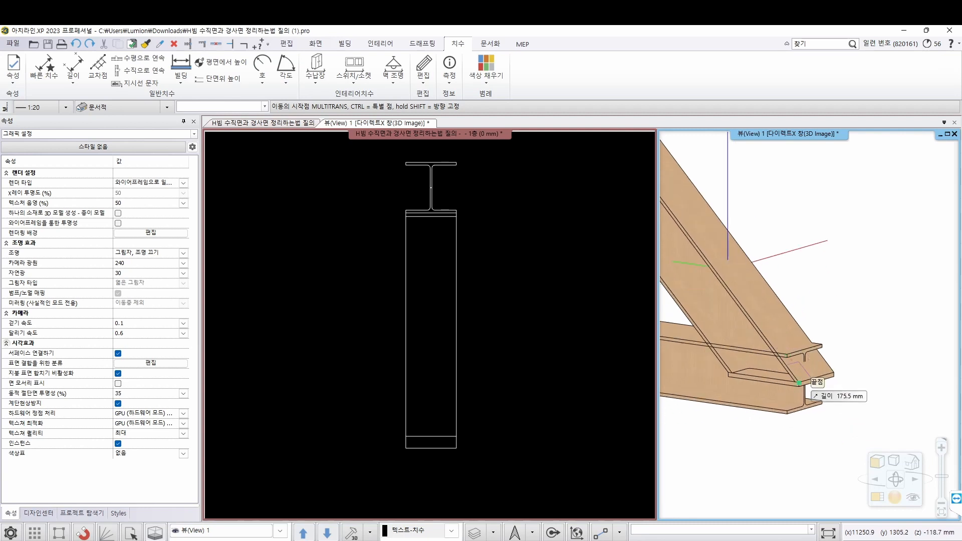
scroll(794, 360, up, 3)
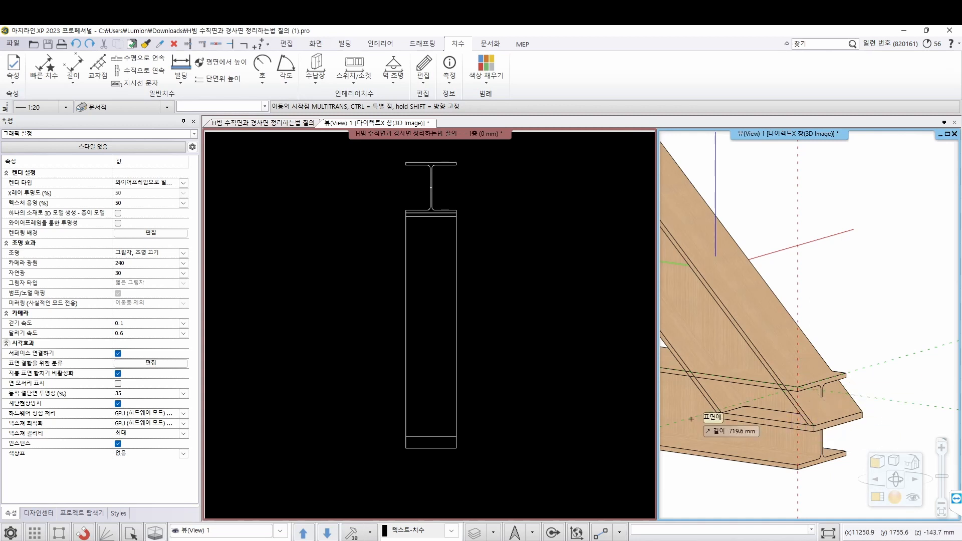
click(814, 432)
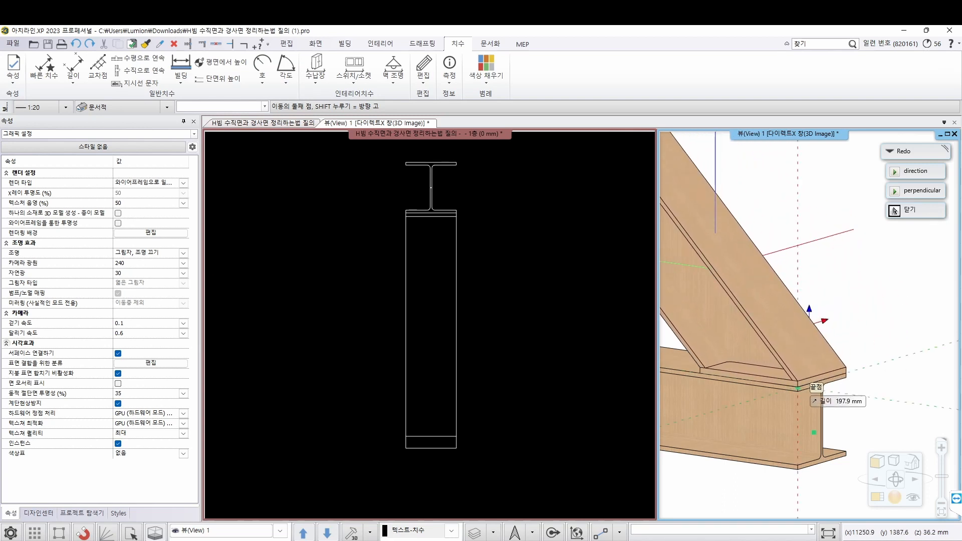
click(798, 388)
click(897, 316)
scroll(812, 338, down, 3)
scroll(815, 355, down, 4)
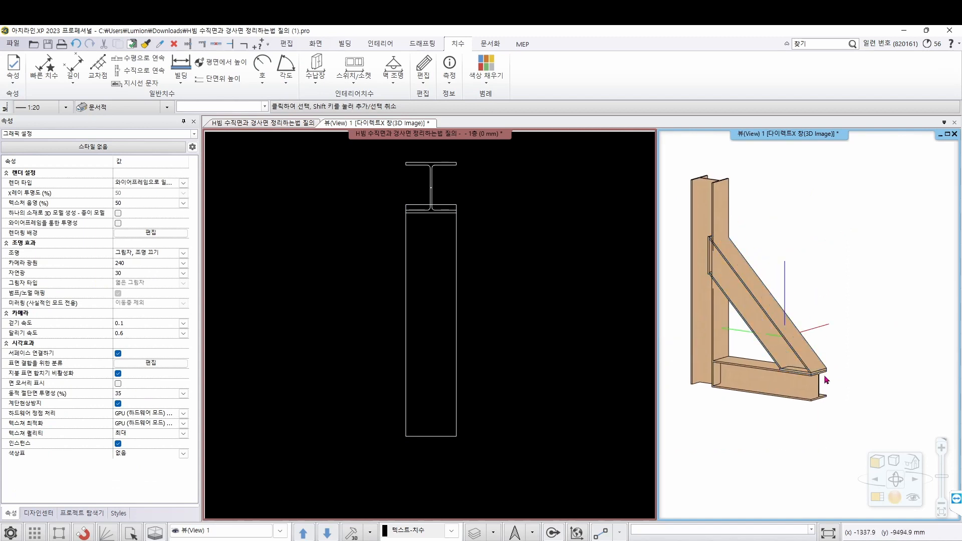
Shorten the diagonal beam in plan so its upper end stops at the outer face of the column flange.
scroll(722, 250, up, 5)
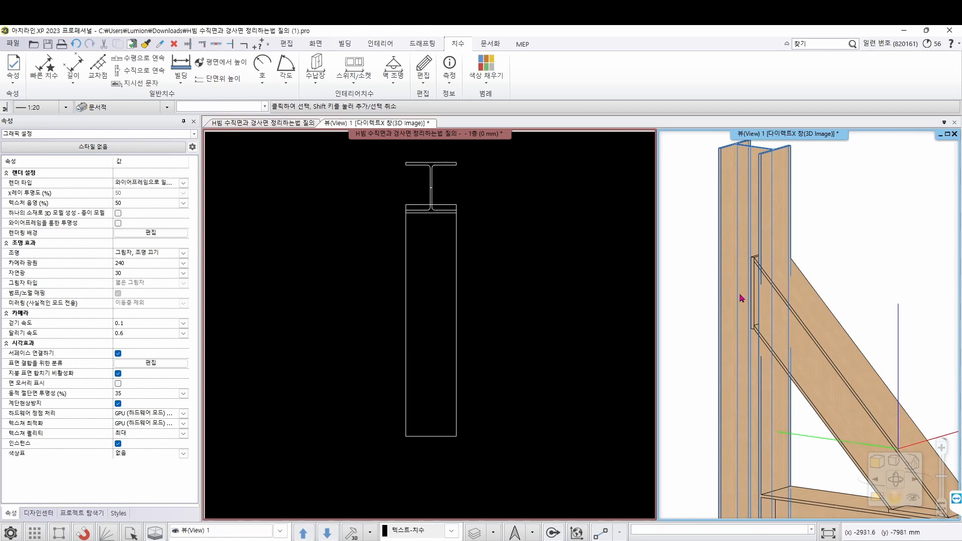
click(455, 255)
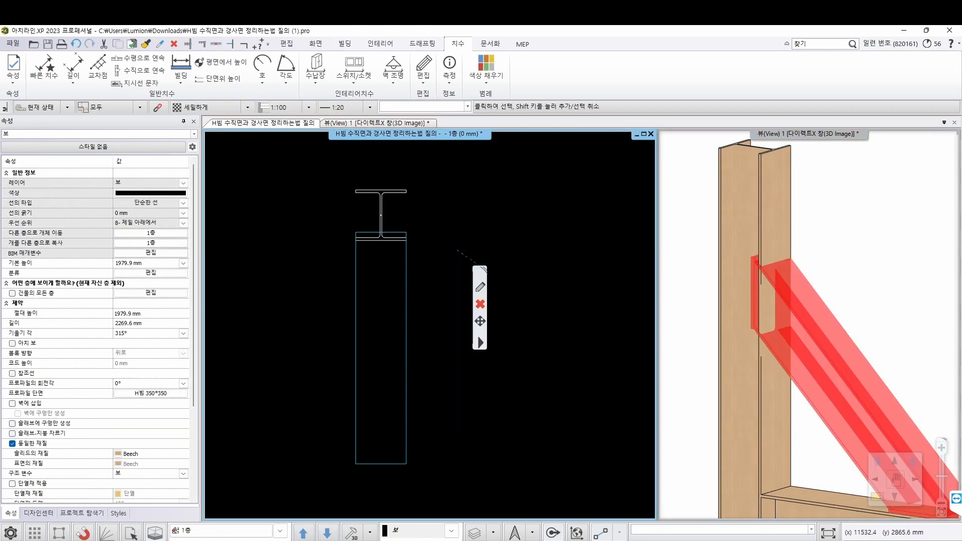
scroll(357, 239, up, 4)
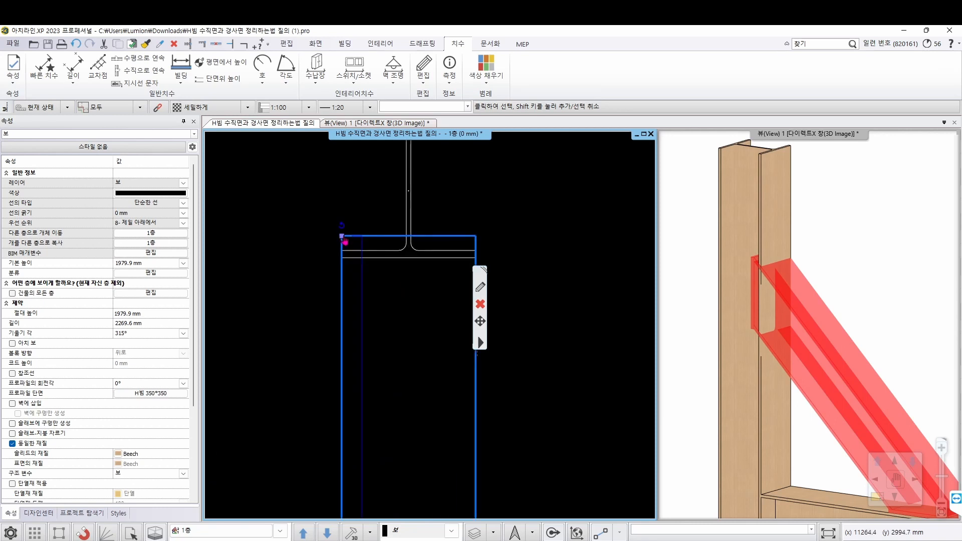
click(343, 238)
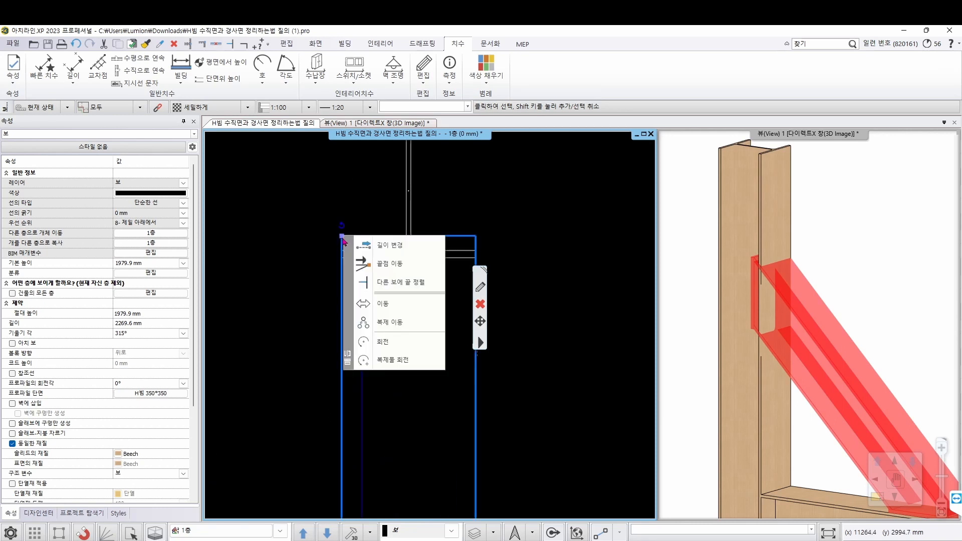
click(386, 244)
click(333, 267)
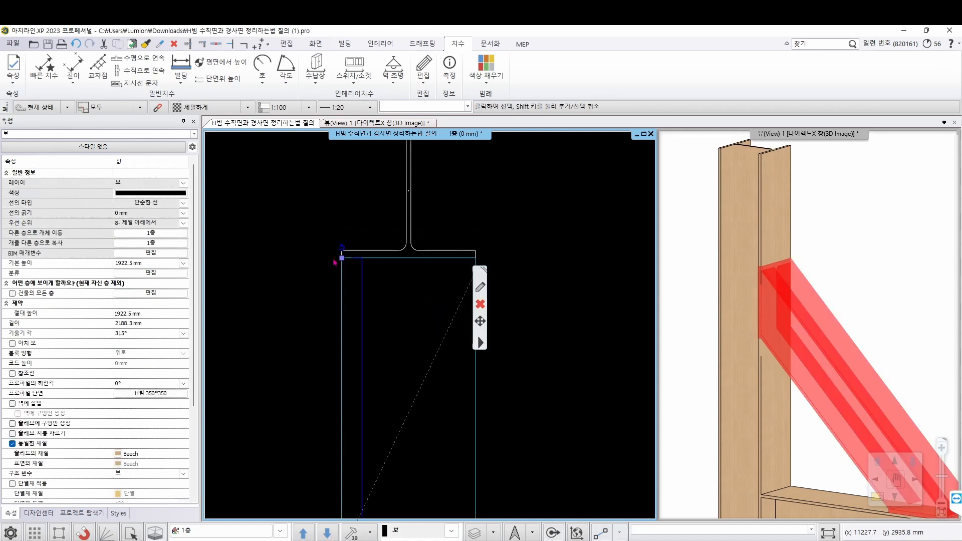
Shorten the diagonal beam's upper end a further 25 mm away from the column flange in plan.
click(343, 260)
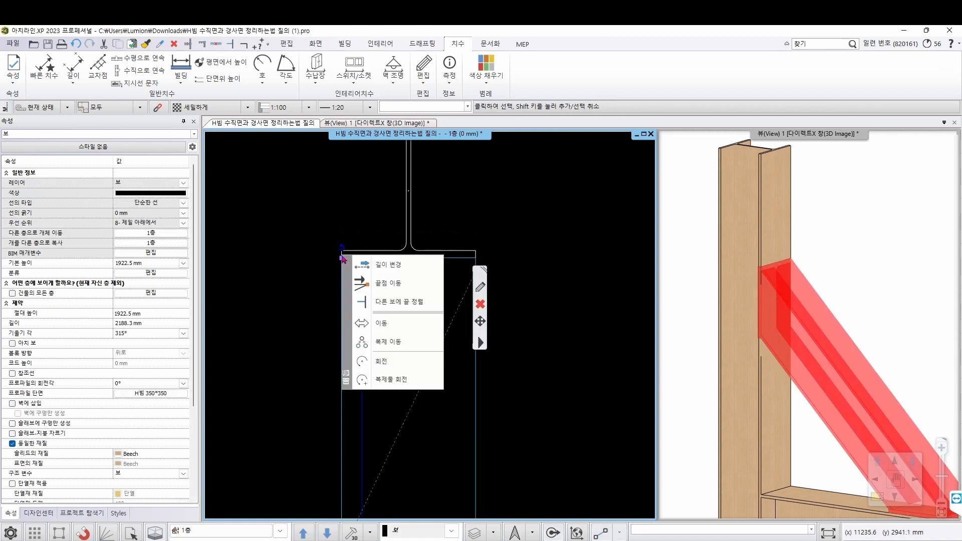
click(387, 263)
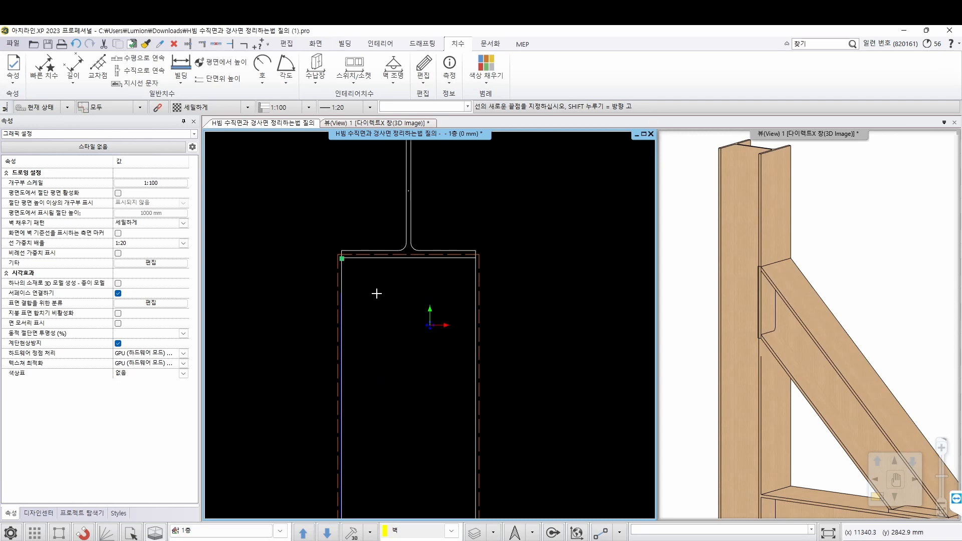
text(21)
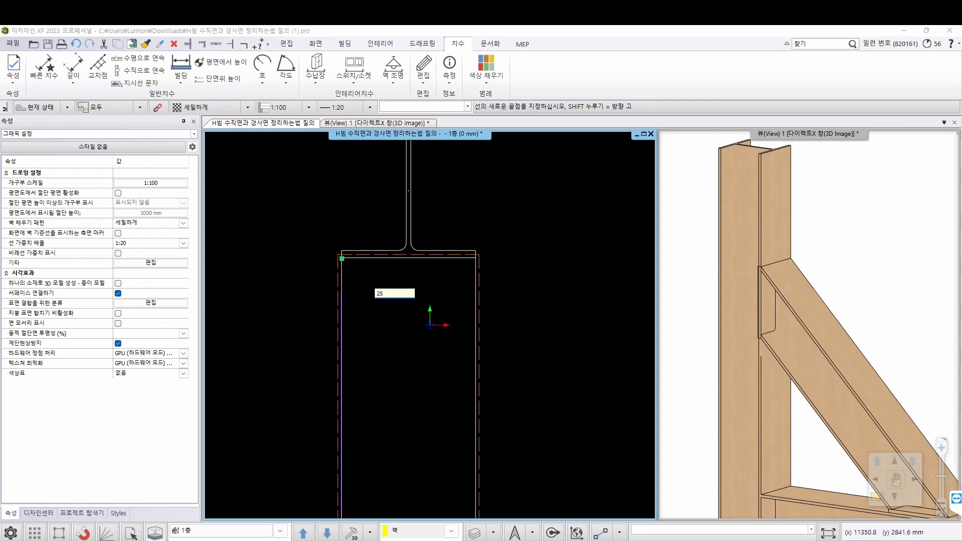
text(5)
key(Return)
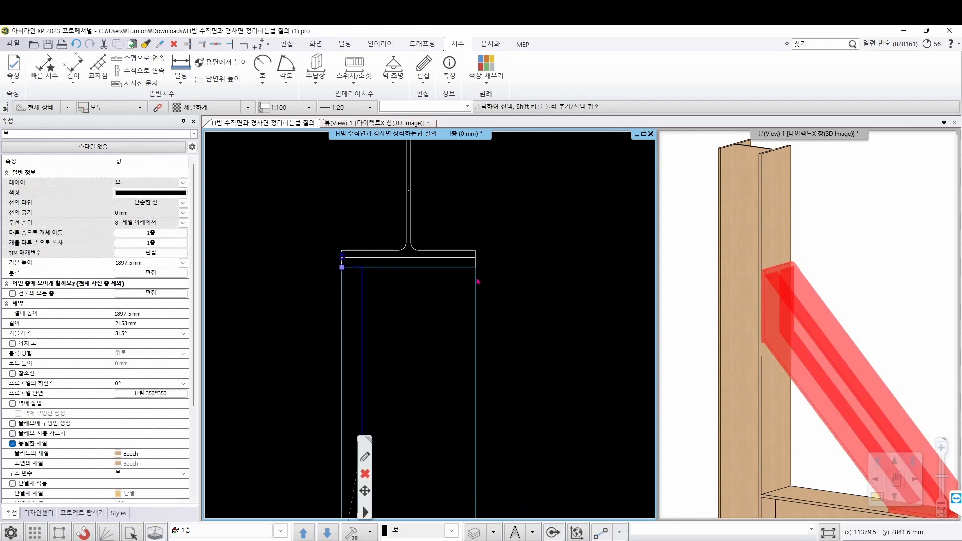
click(875, 225)
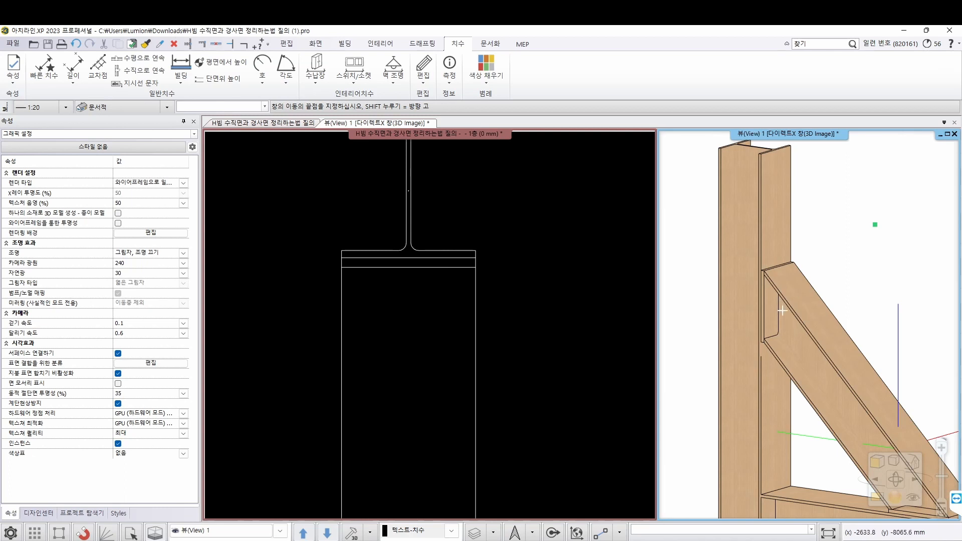
middle_drag(790, 327, 746, 301)
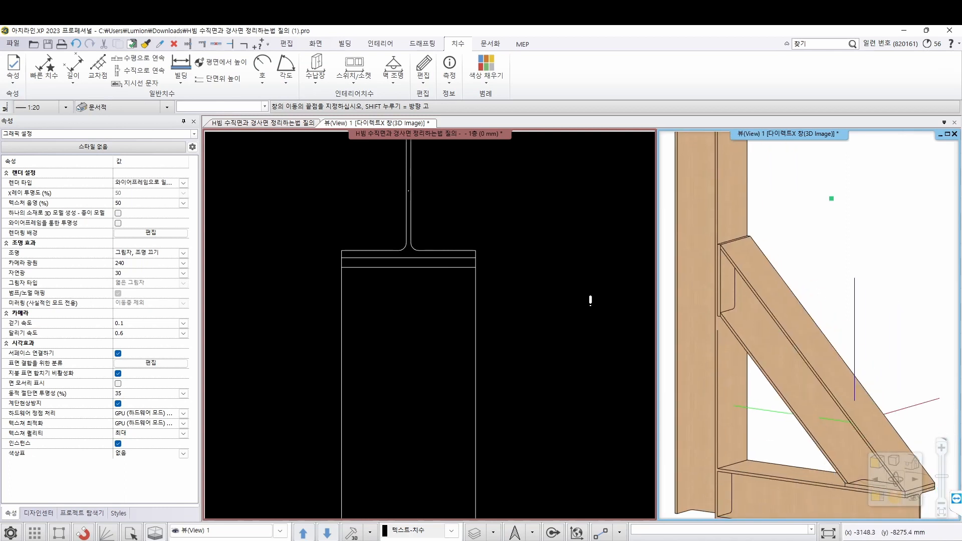
click(566, 298)
scroll(554, 317, down, 2)
scroll(542, 337, down, 3)
middle_drag(475, 365, 475, 292)
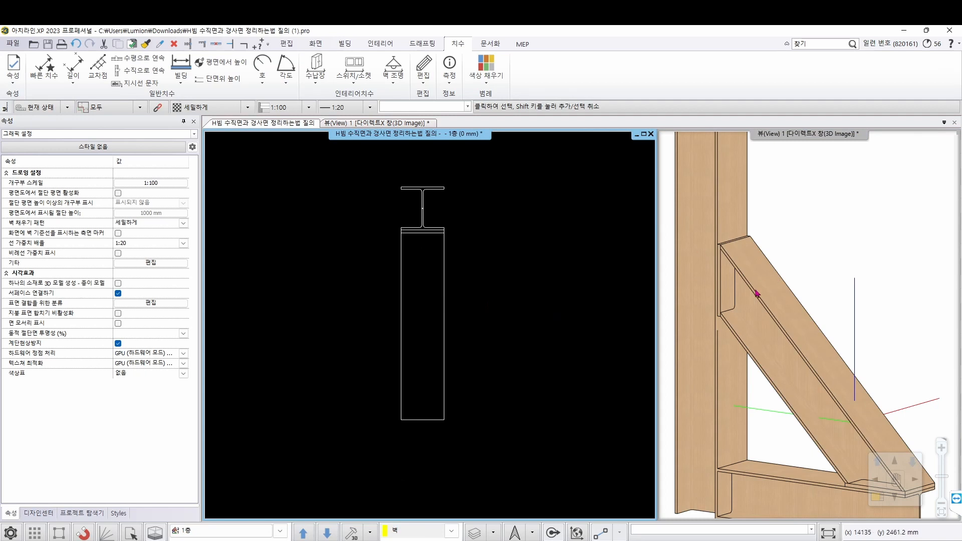